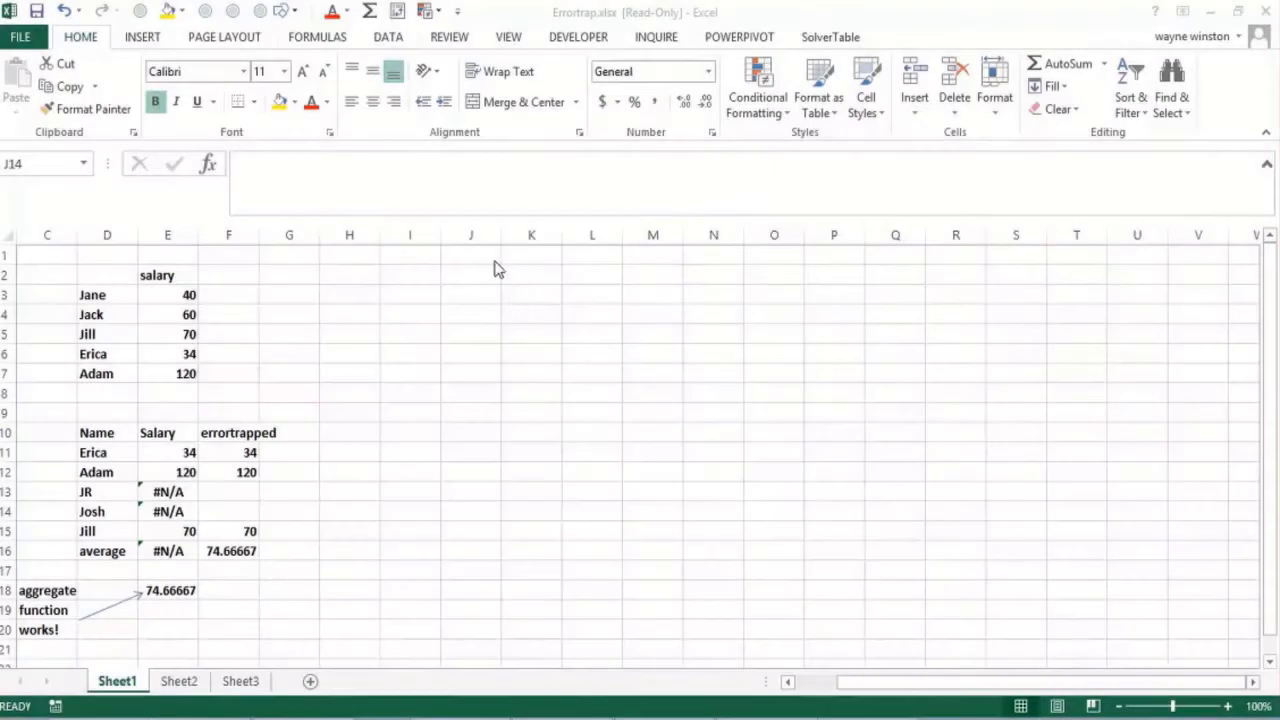
- Enter 8 in cell J3 and 0 in cell K3
click(483, 290)
click(471, 281)
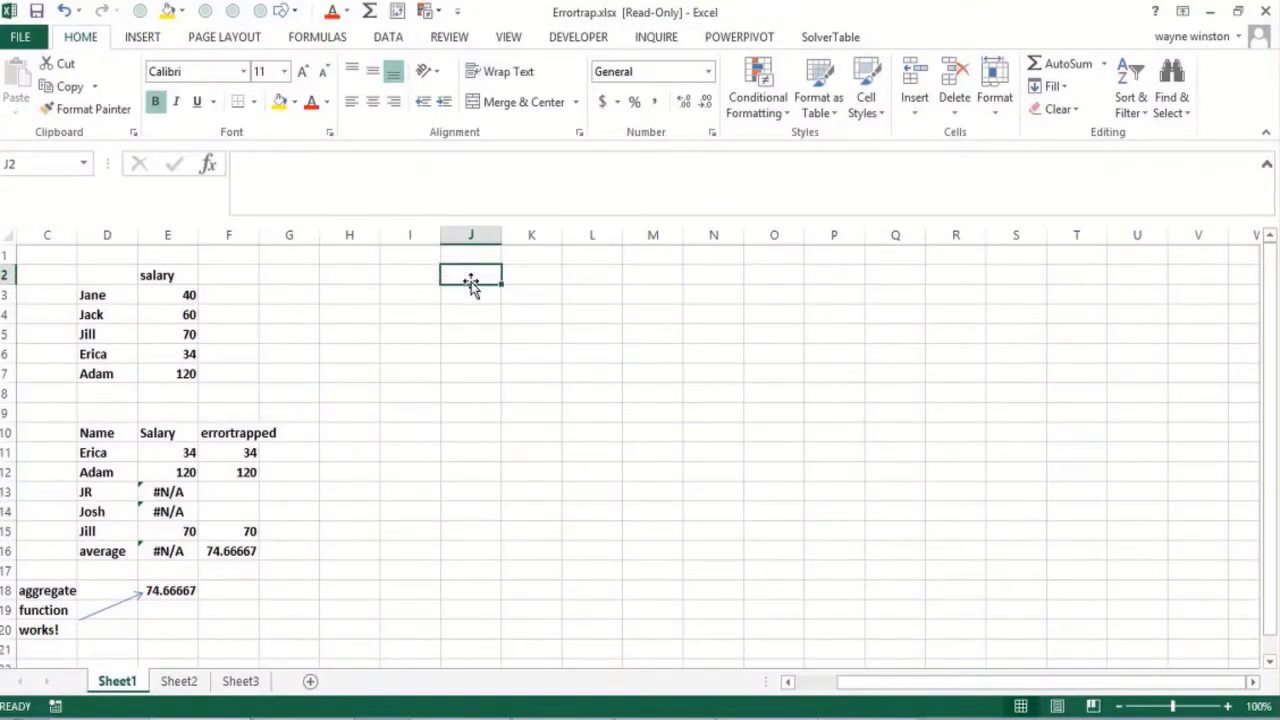
click(170, 492)
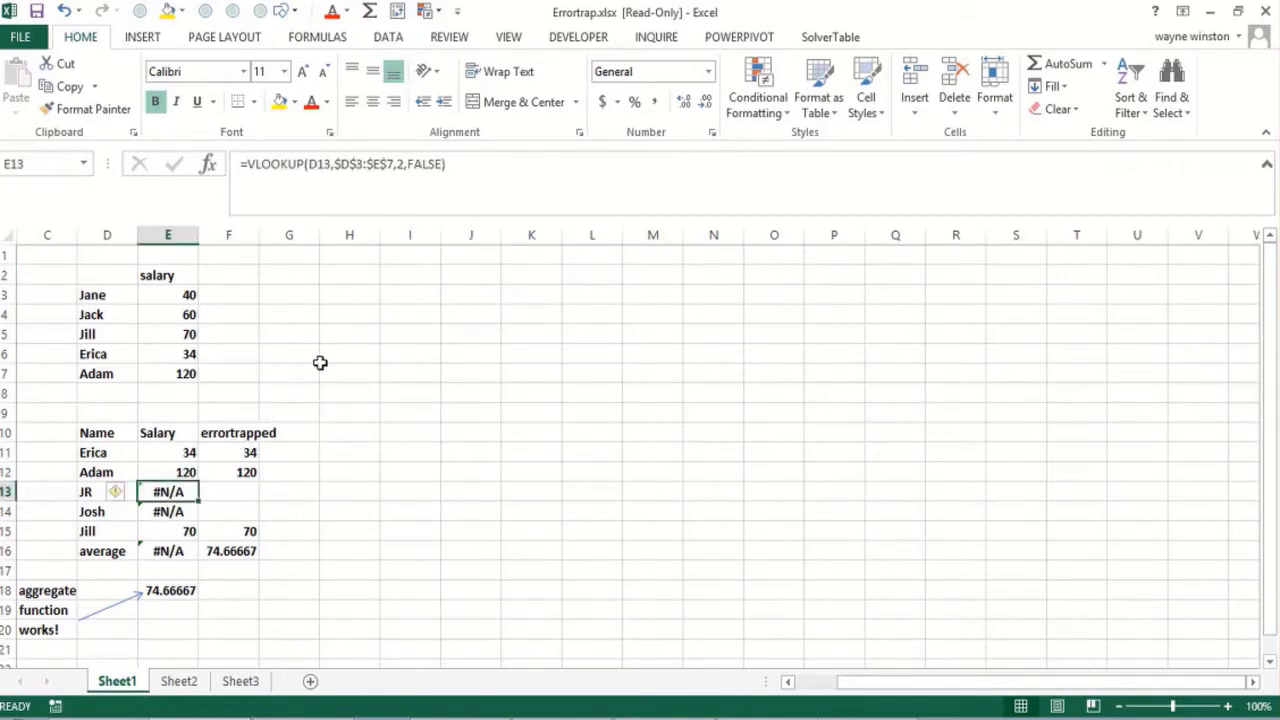
click(474, 291)
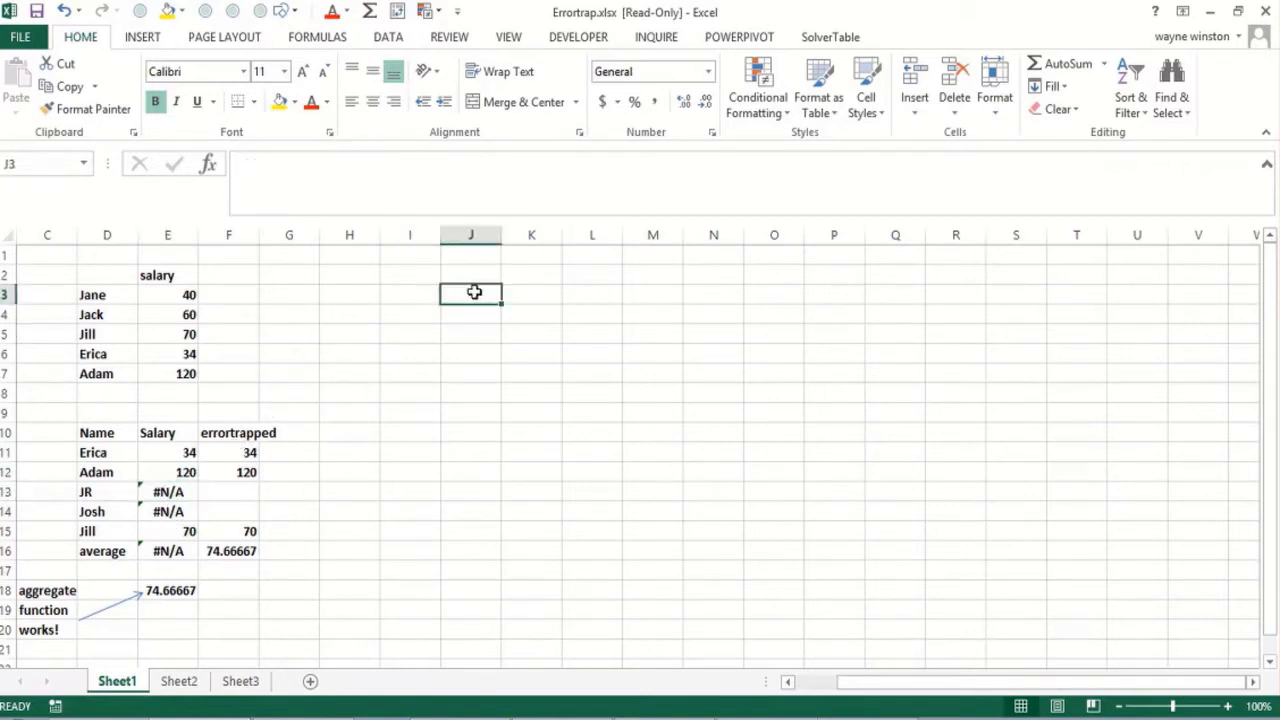
text(8)
key(Tab)
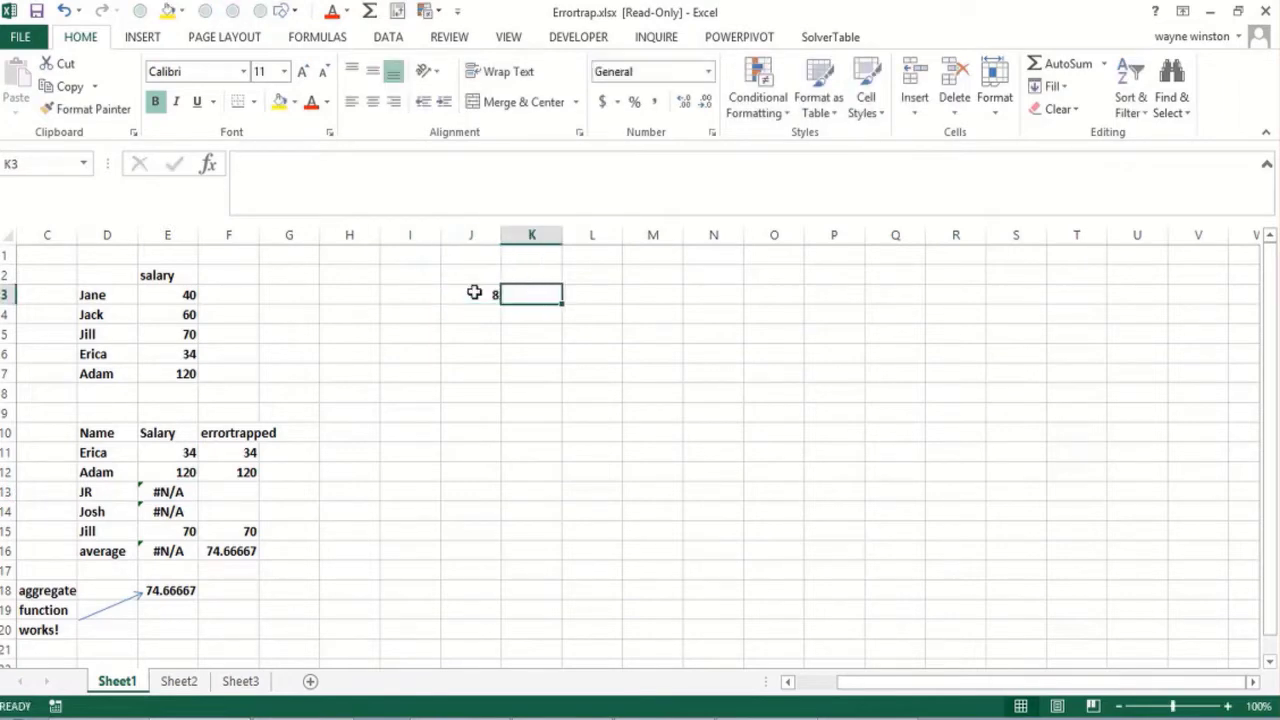
text(0)
key(Tab)
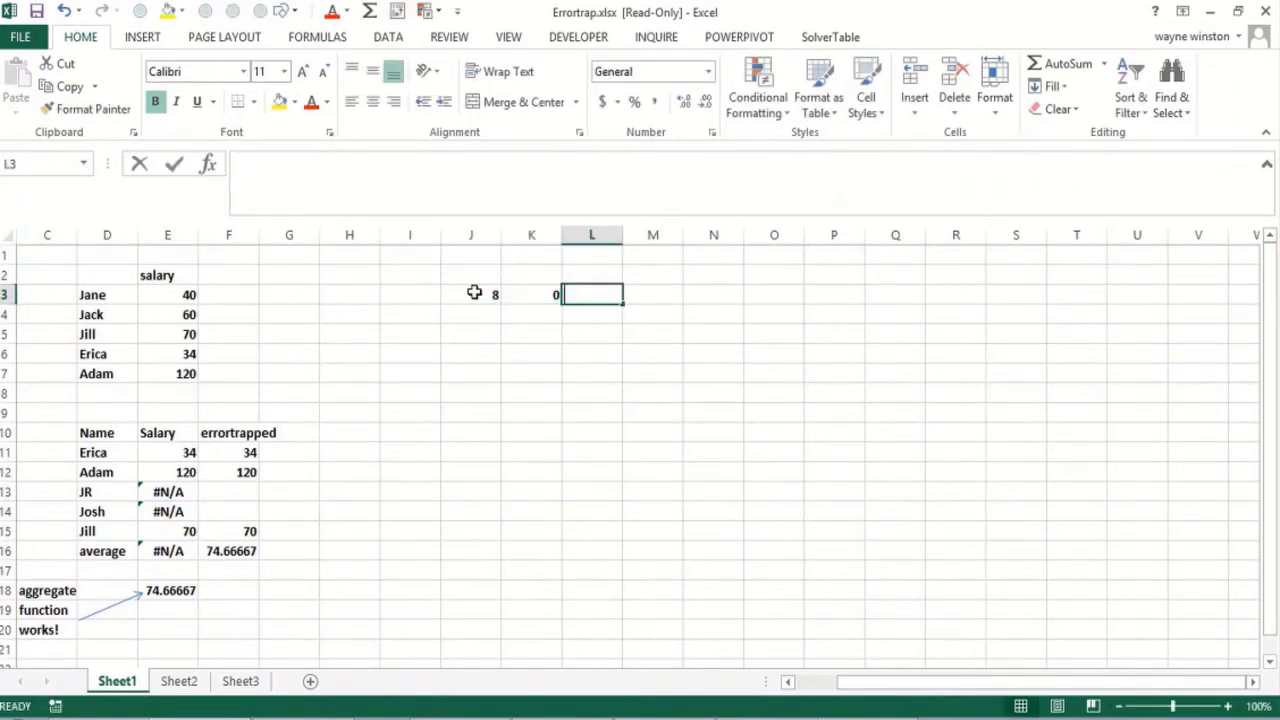
- Enter a formula in cell L3 that divides J3 by K3
text(=)
click(474, 292)
text(/)
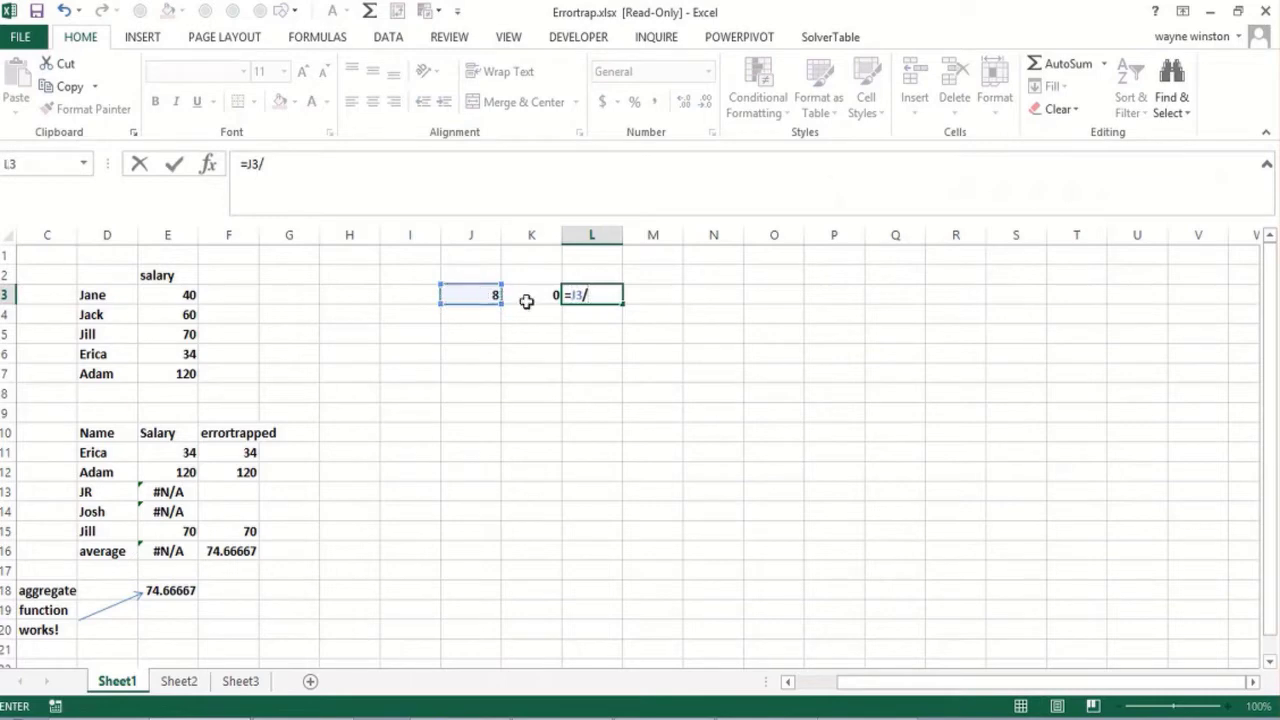
click(548, 295)
key(Return)
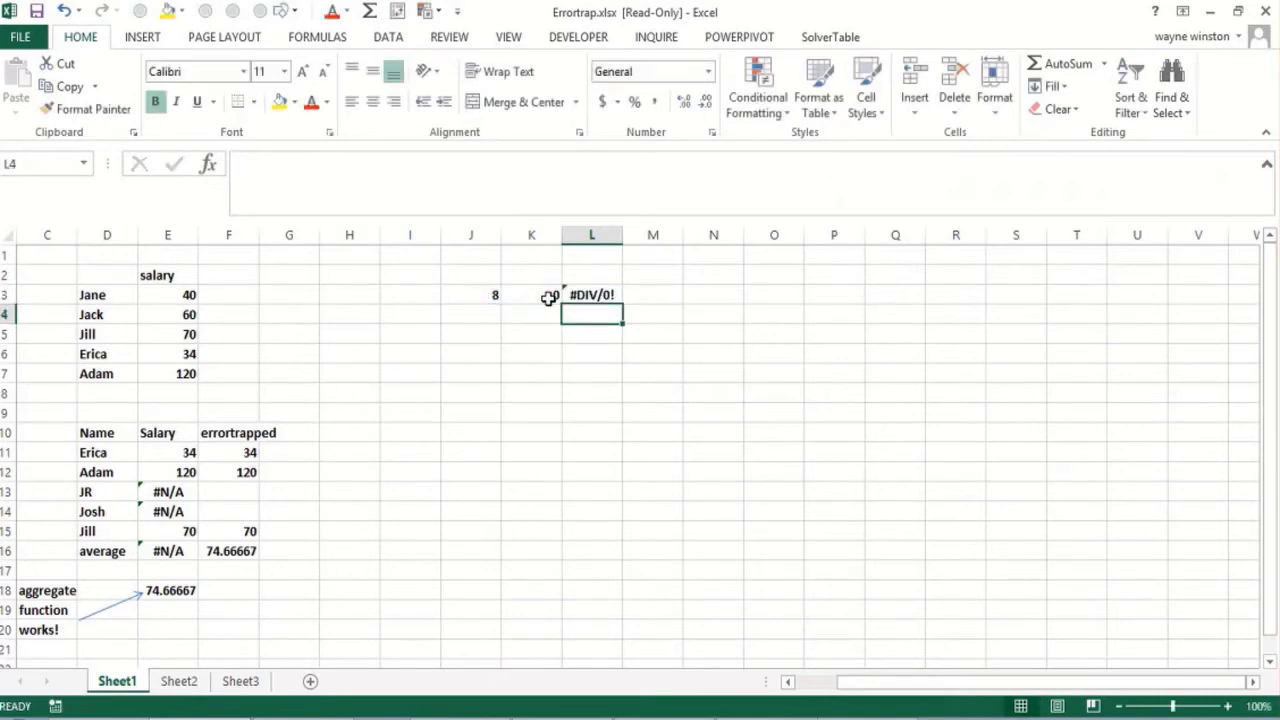
key(Left)
key(Left)
key(Left)
key(Left)
key(Left)
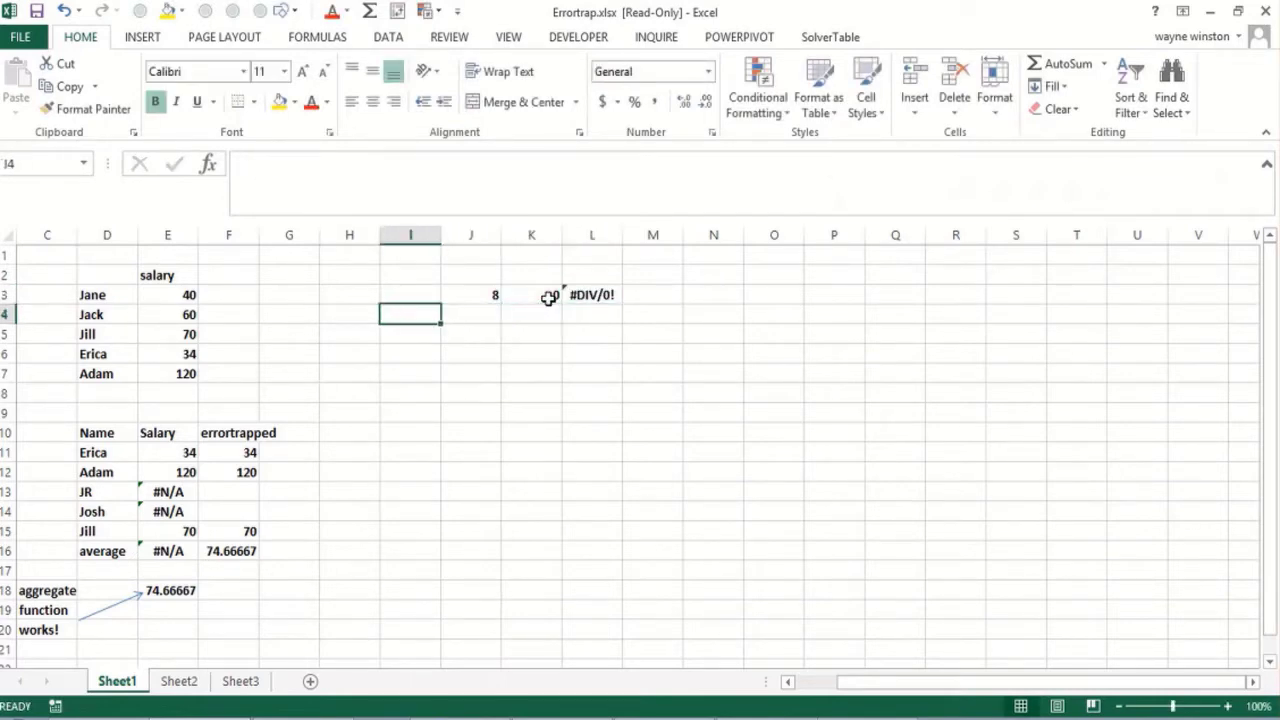
key(Down)
key(Down)
key(Down)
key(Down)
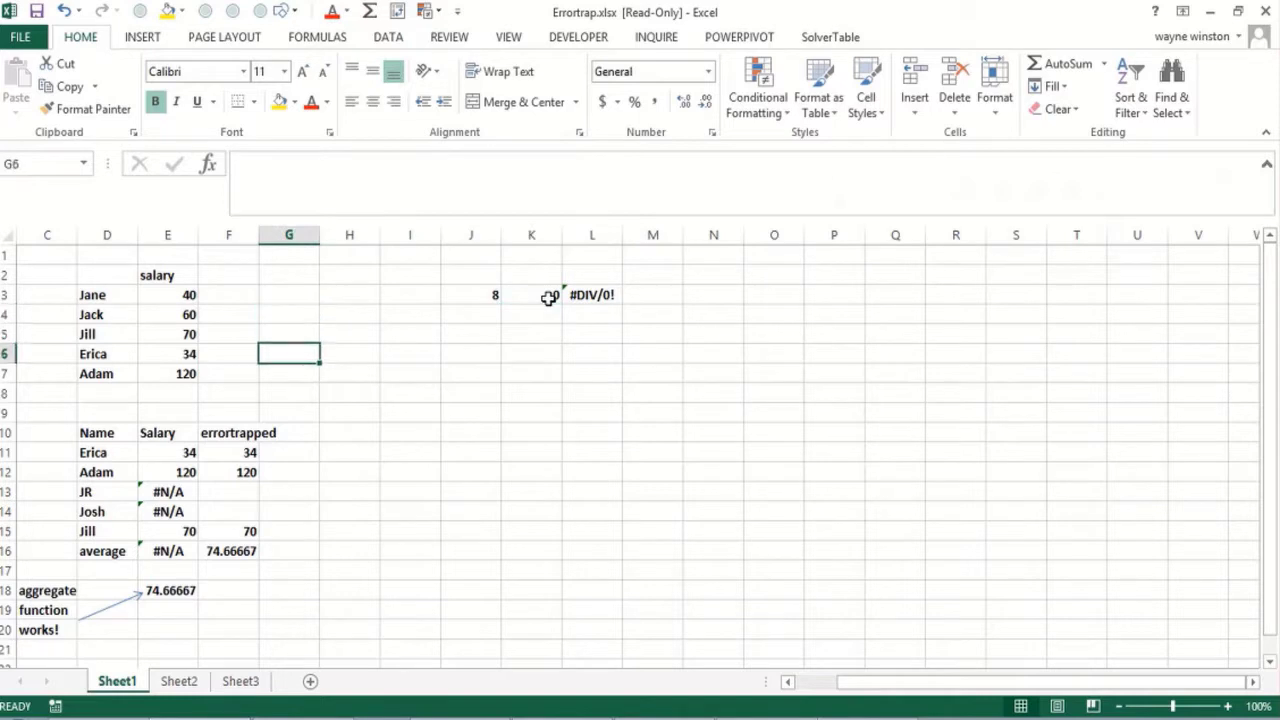
key(Down)
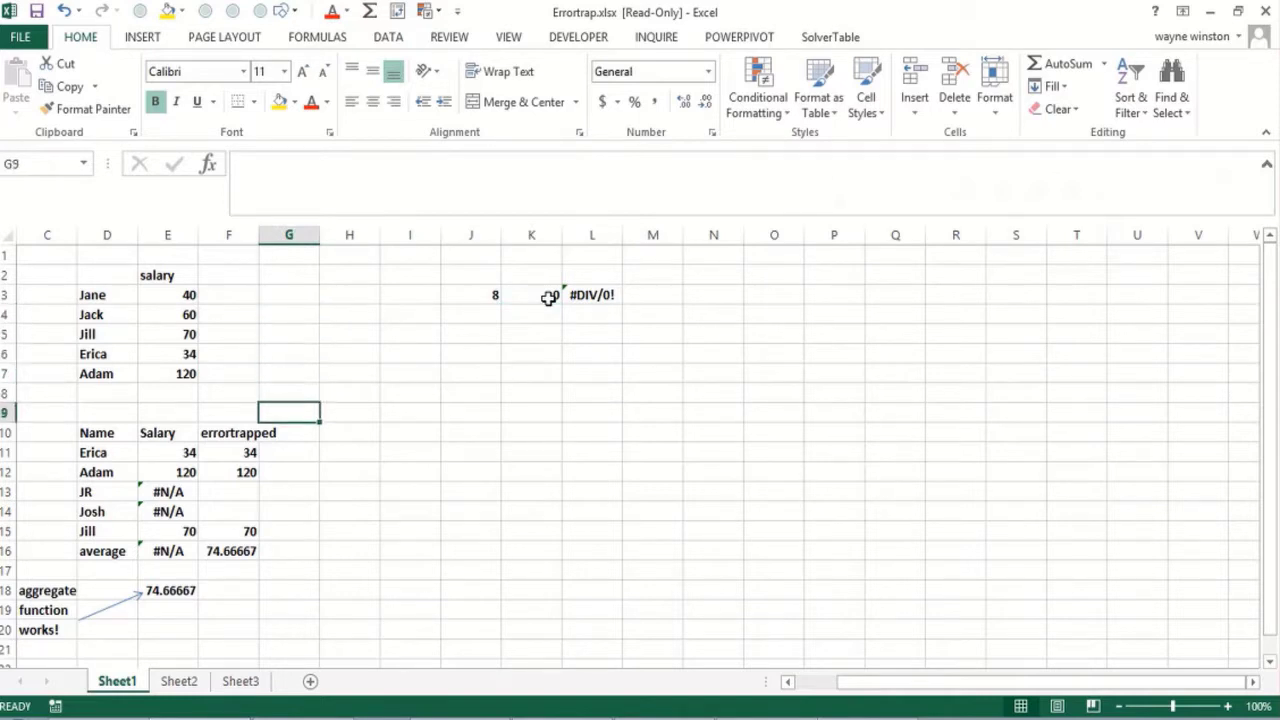
key(Down)
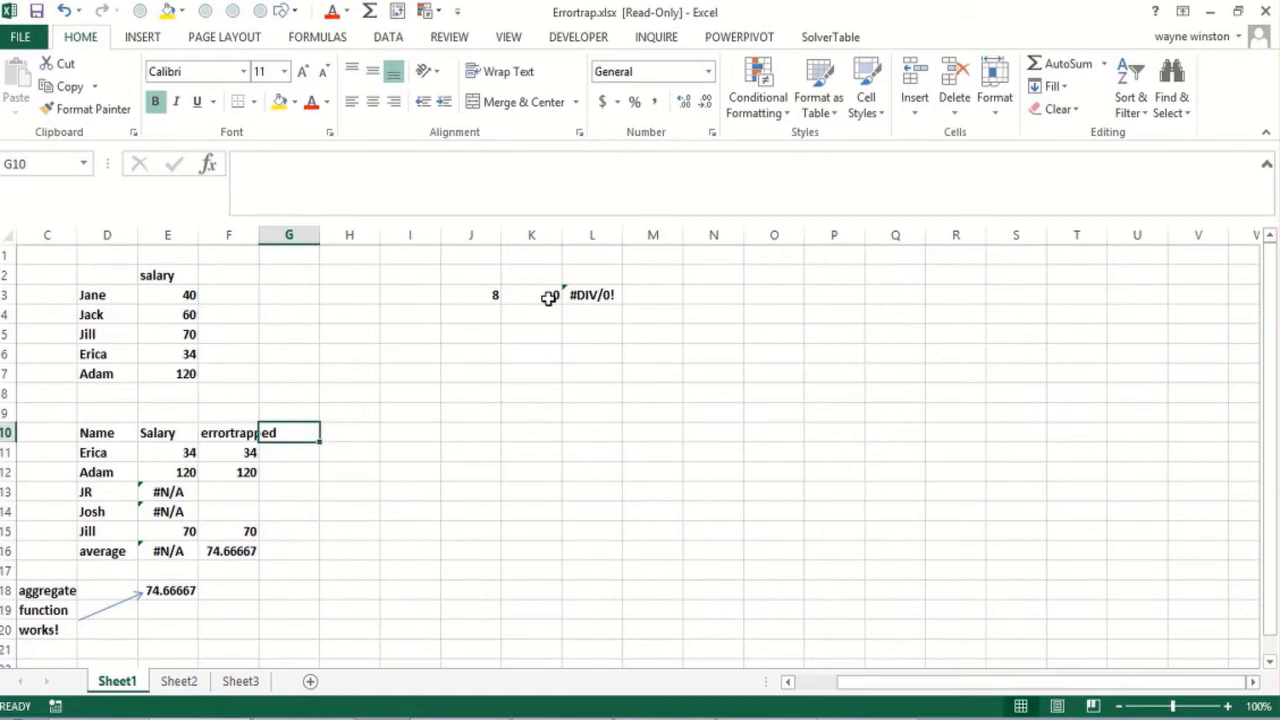
key(Left)
key(Left)
key(Left)
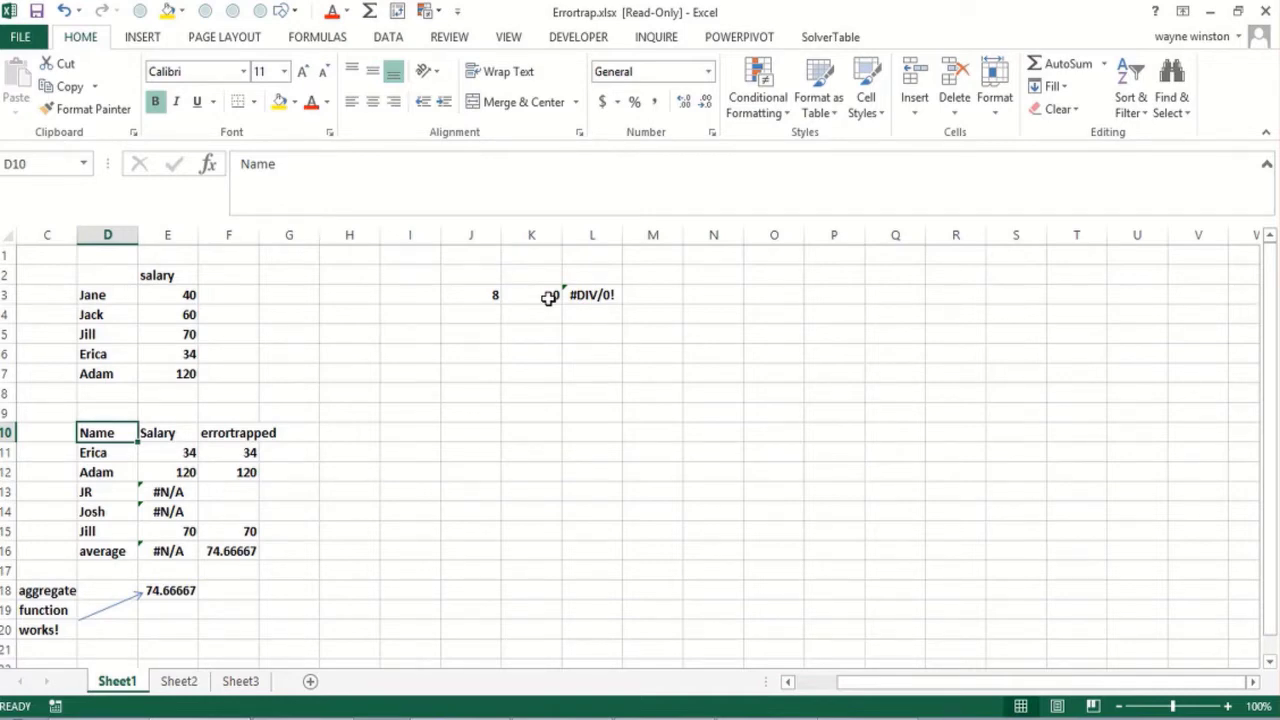
key(Right)
key(Right)
key(Right)
key(Right)
key(Right)
key(Right)
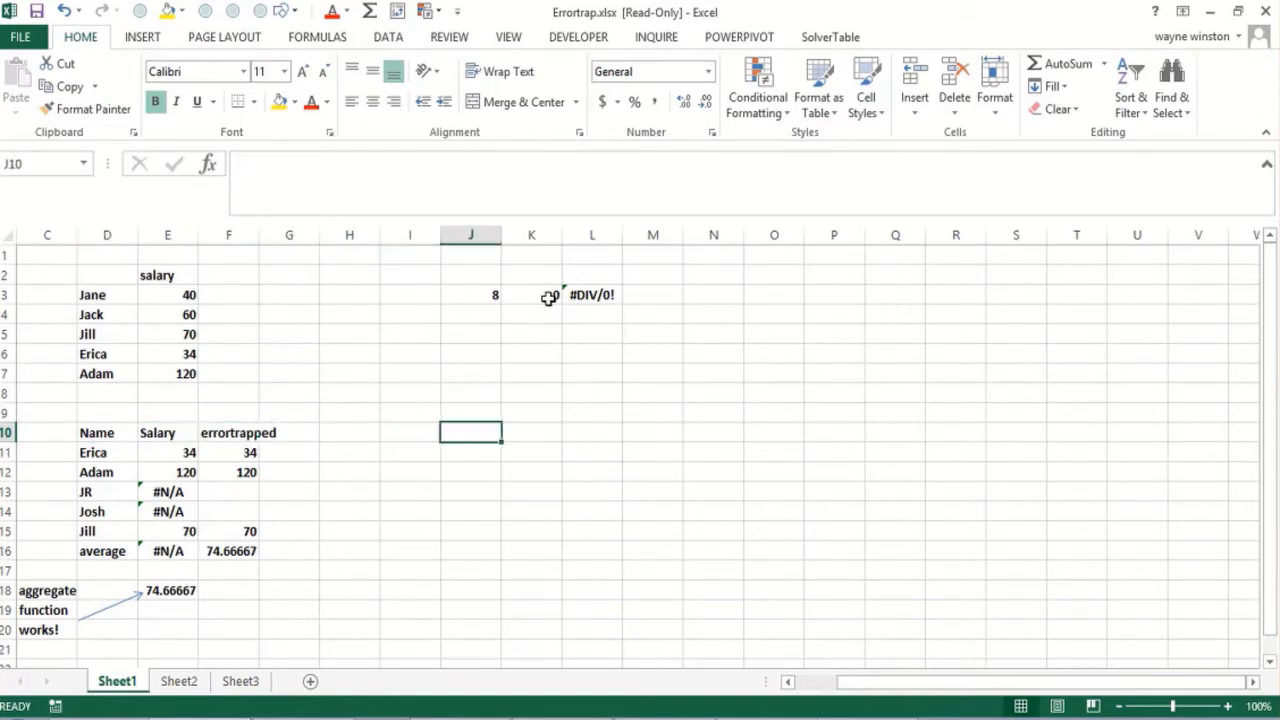
key(Down)
key(Left)
key(Left)
key(Left)
key(Left)
key(Left)
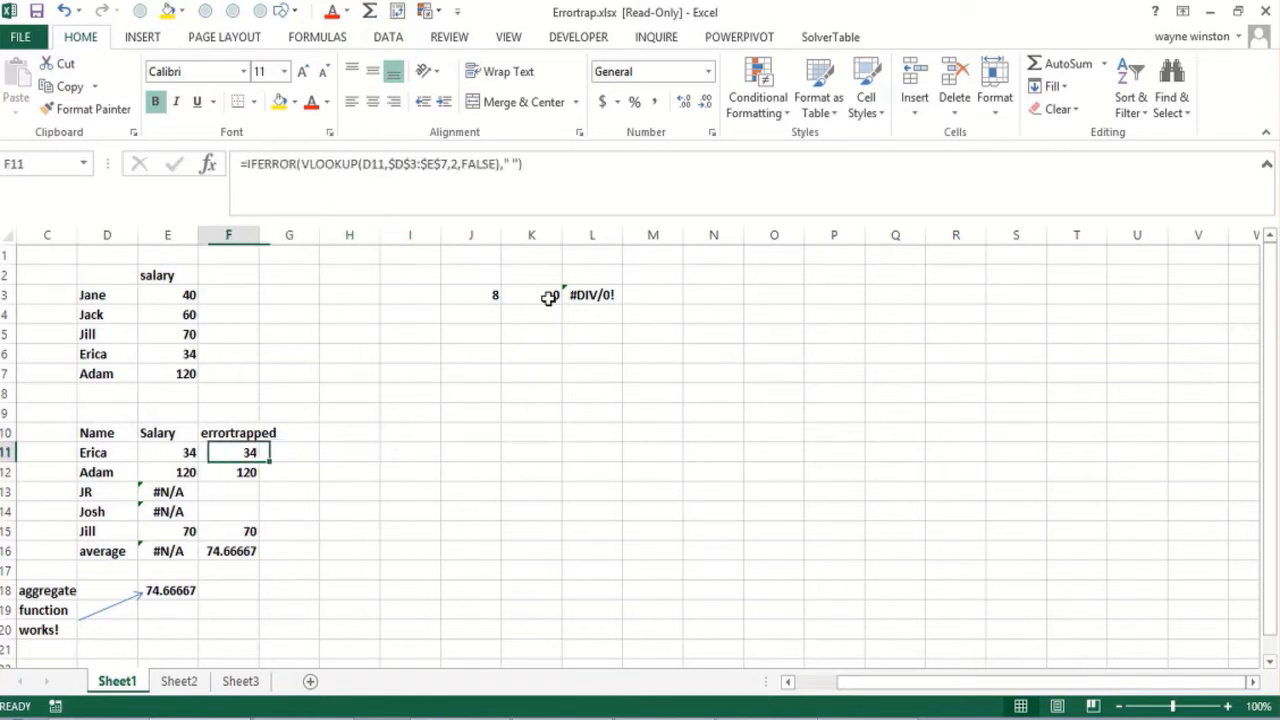
- Look over the names and salaries in the source table D3:E7
key(Up)
key(Up)
key(Up)
key(Up)
key(Up)
key(Up)
key(Up)
key(Up)
key(Up)
key(Down)
key(Left)
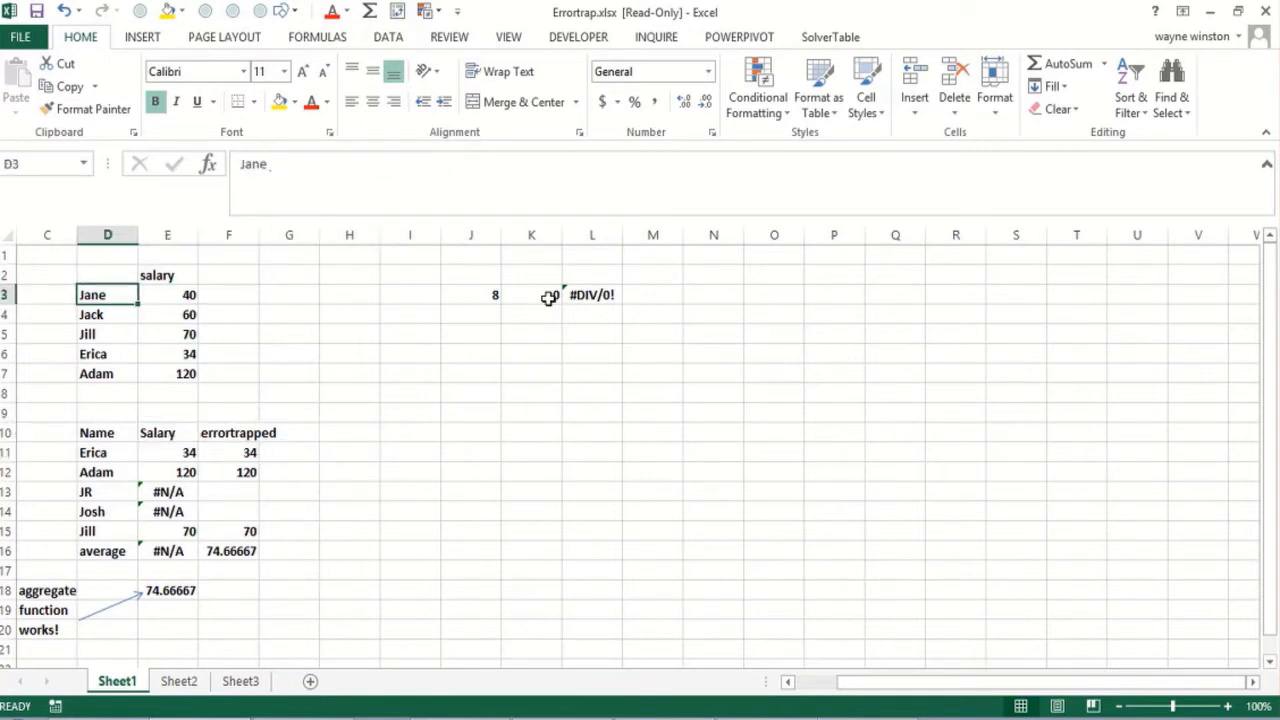
key(Down)
key(Left)
key(Right)
key(Right)
key(Down)
key(Down)
key(Down)
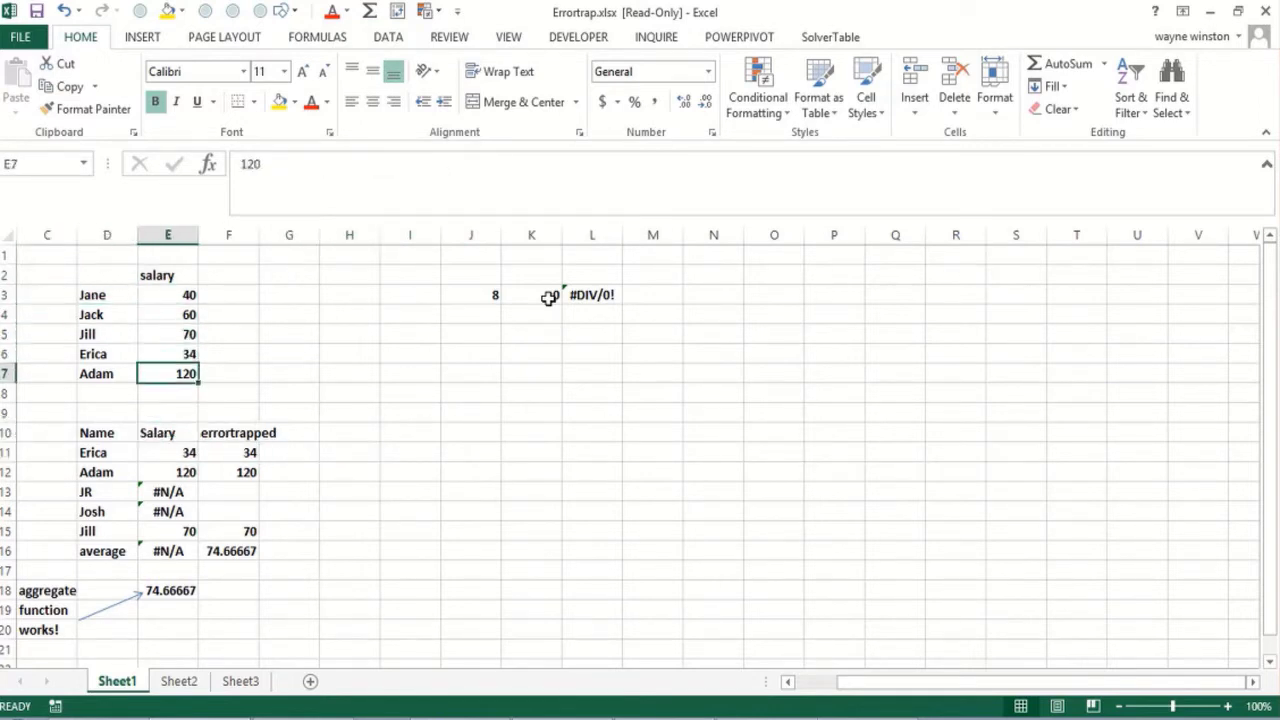
key(Left)
key(Up)
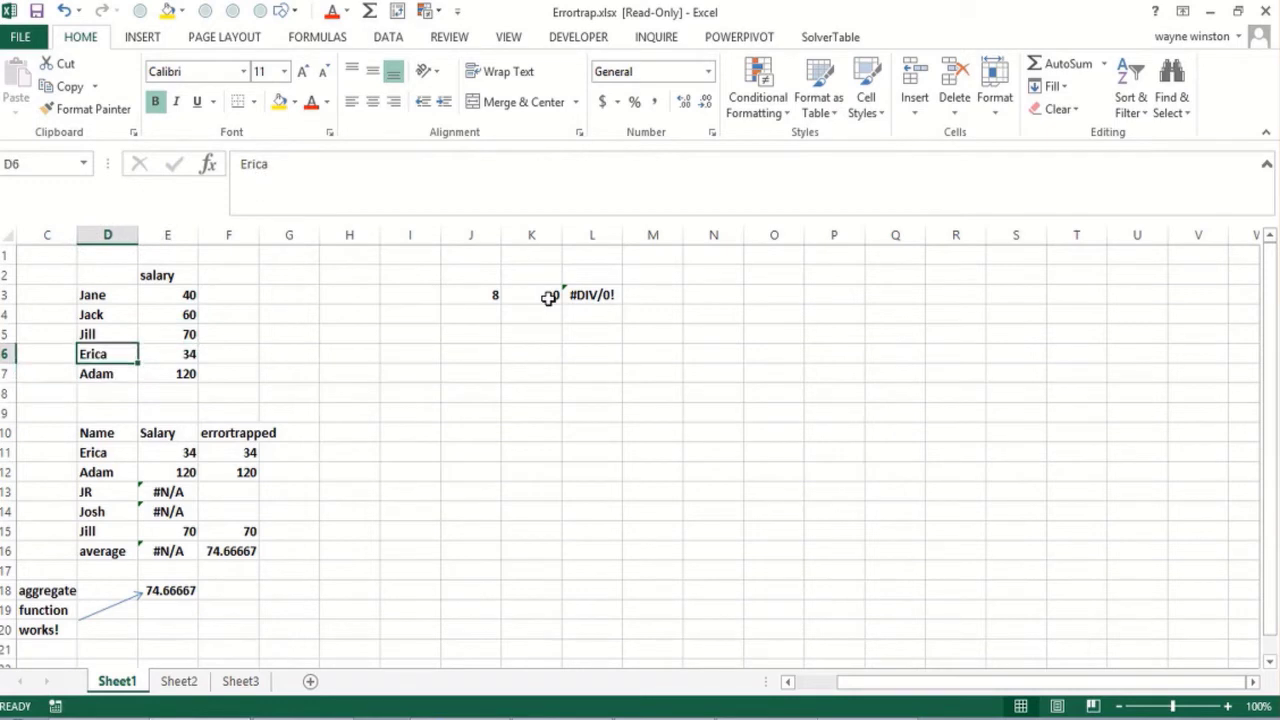
key(Down)
key(Down)
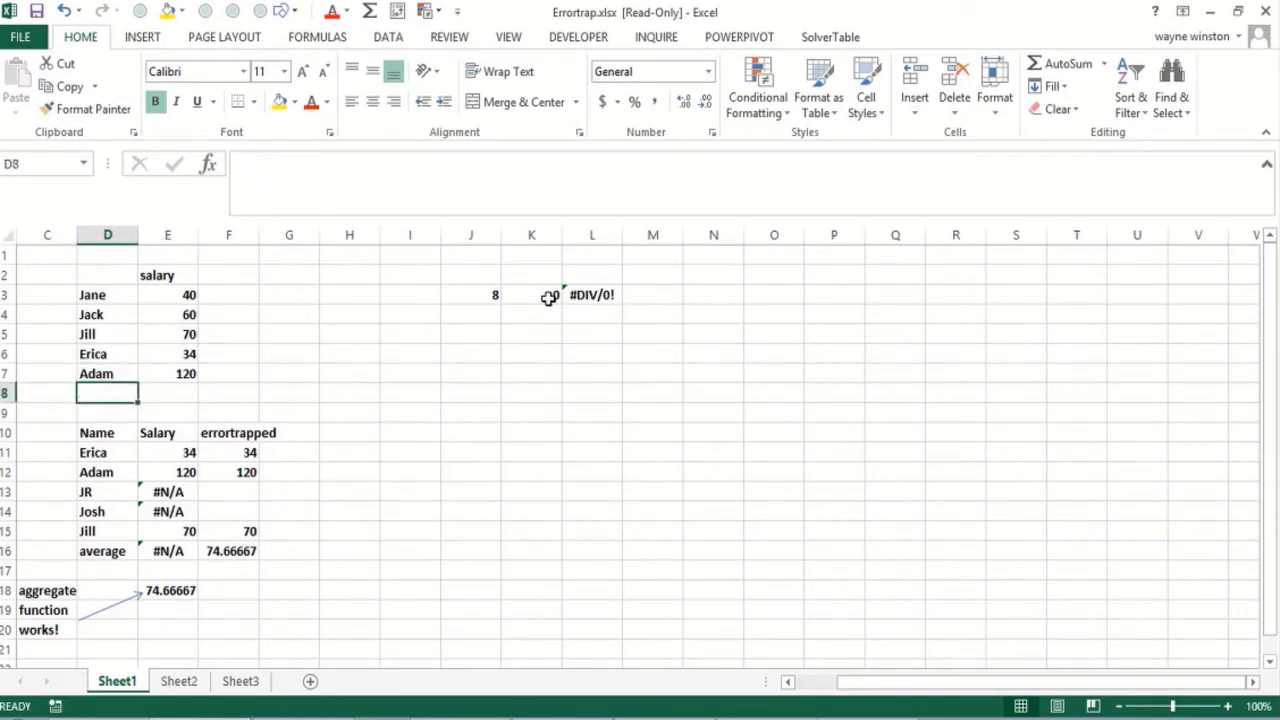
key(Down)
key(Down)
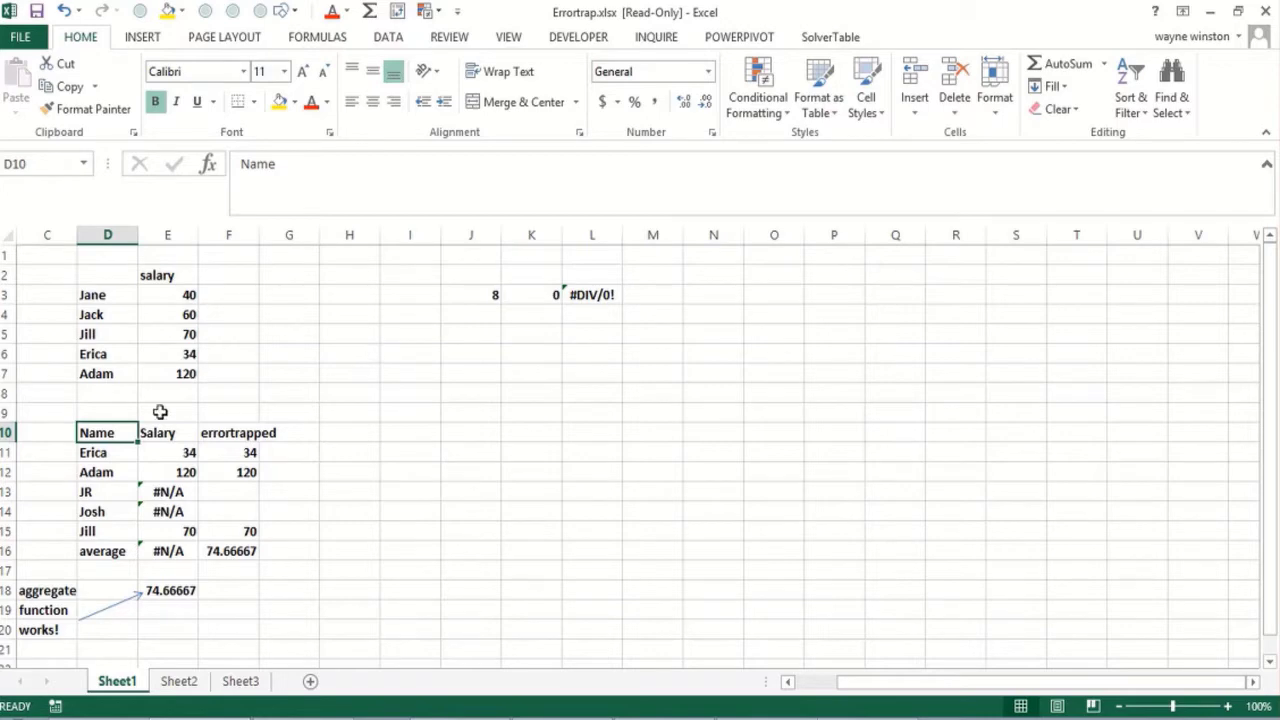
- Examine the VLOOKUP formulas in the second table's Salary column and the AVERAGE formula in E16
click(104, 455)
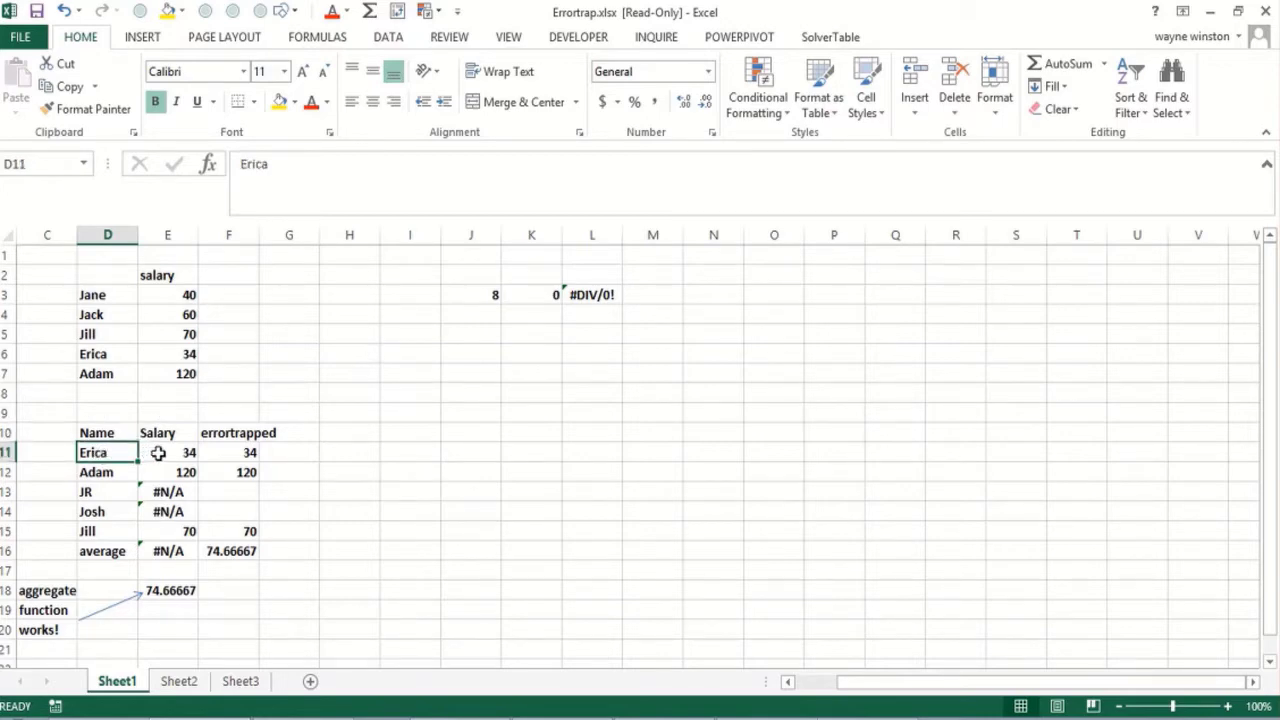
click(158, 453)
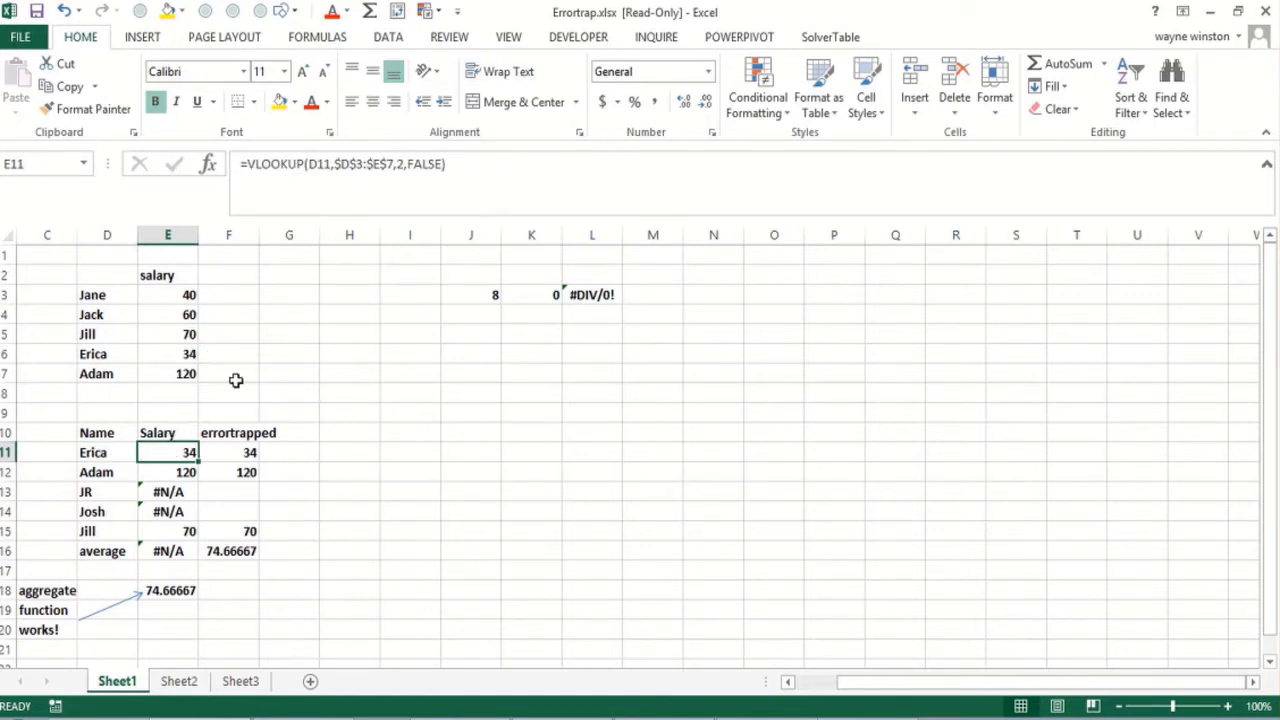
click(113, 491)
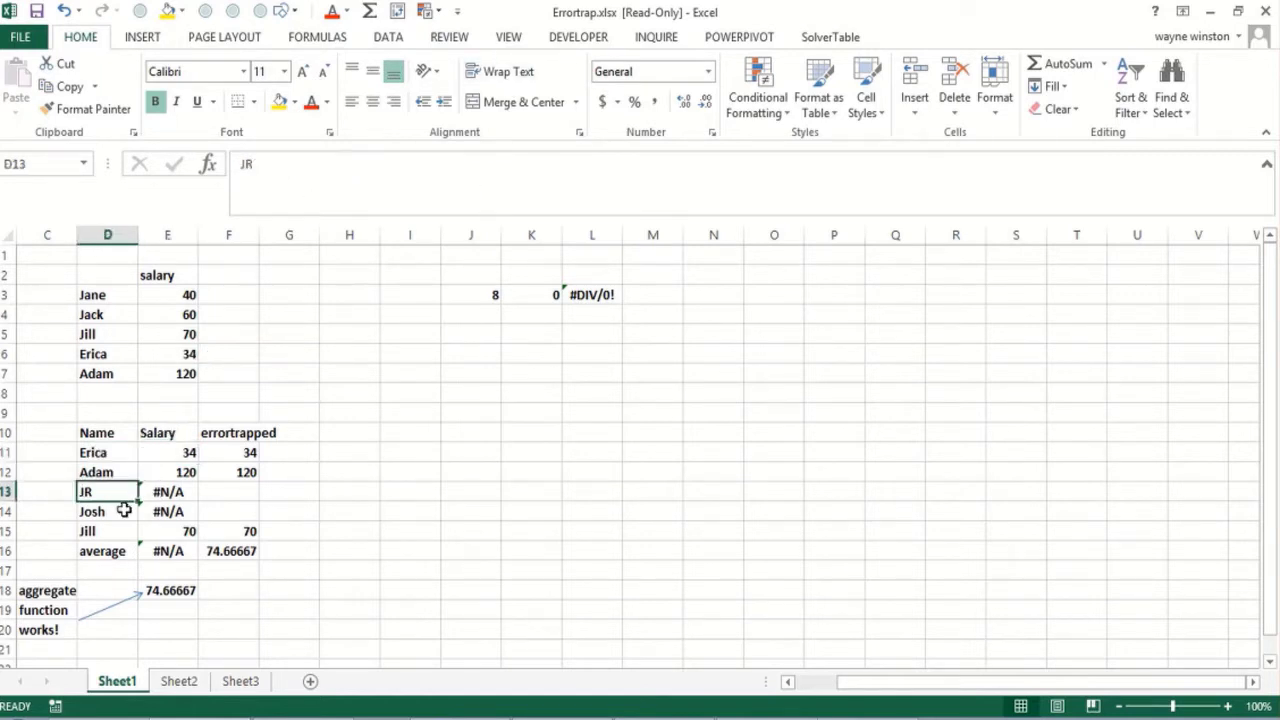
click(123, 510)
click(167, 510)
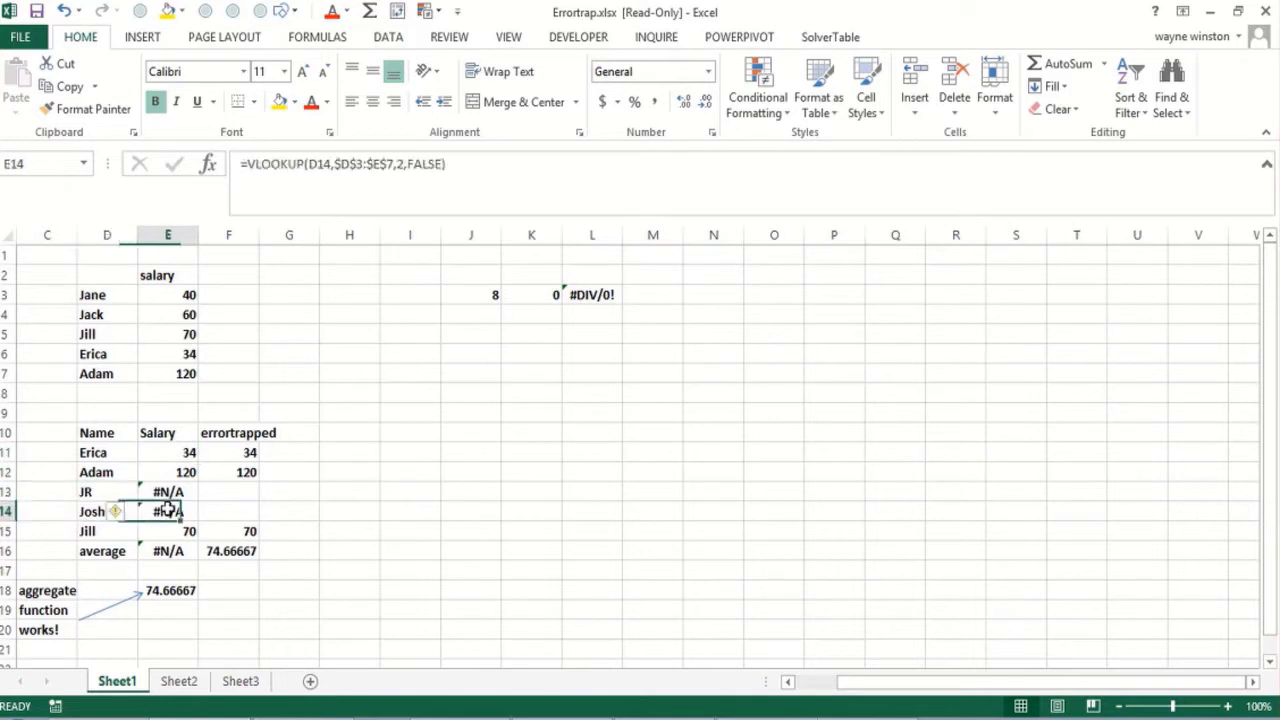
click(119, 494)
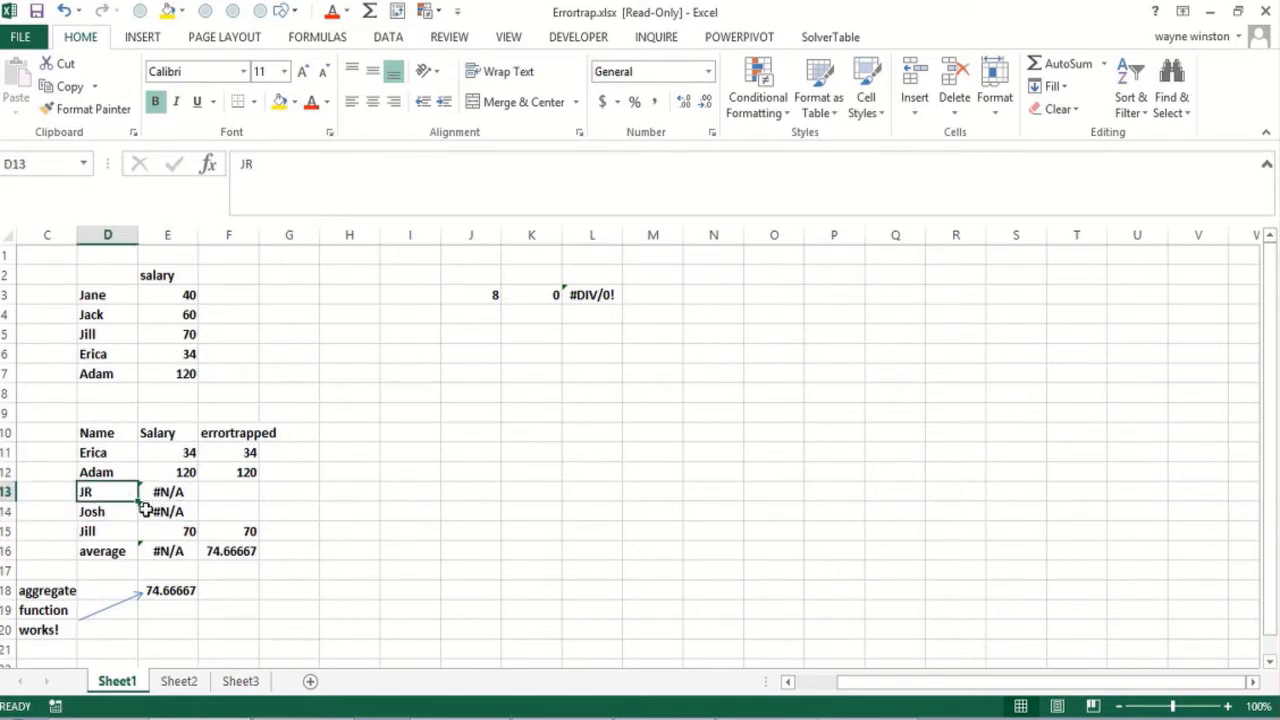
click(165, 512)
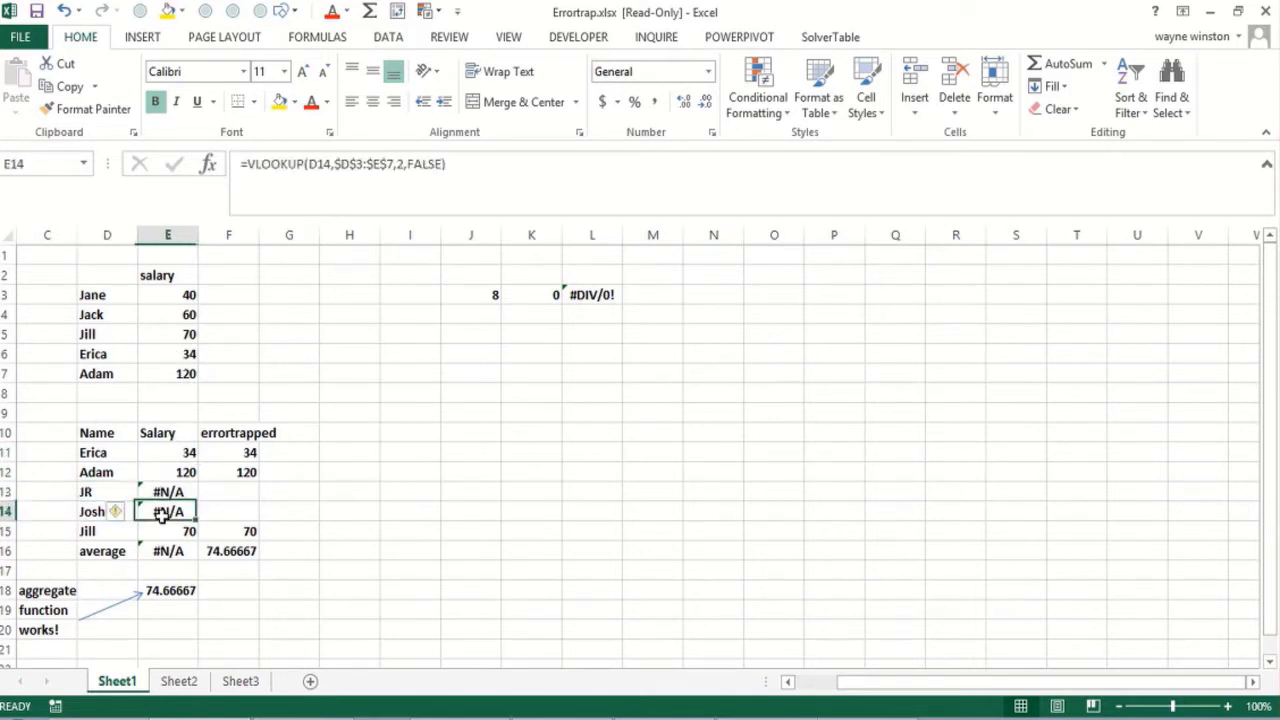
click(162, 568)
double_click(158, 552)
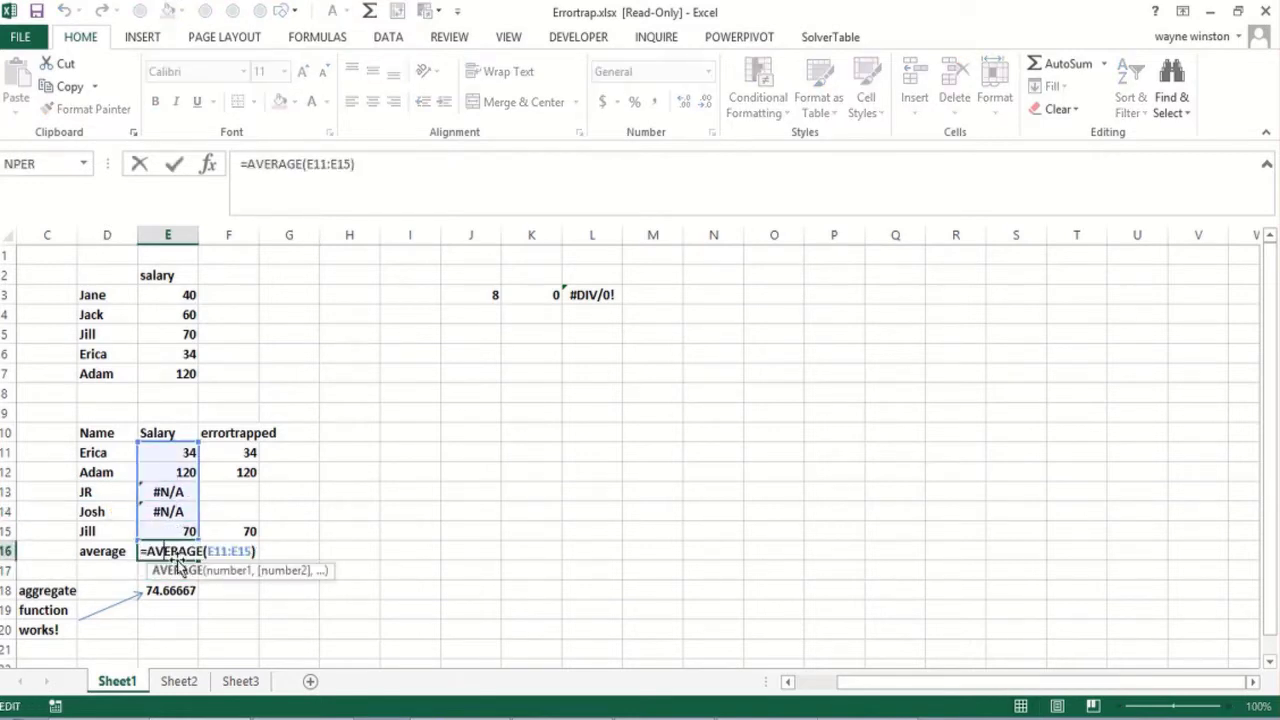
key(Return)
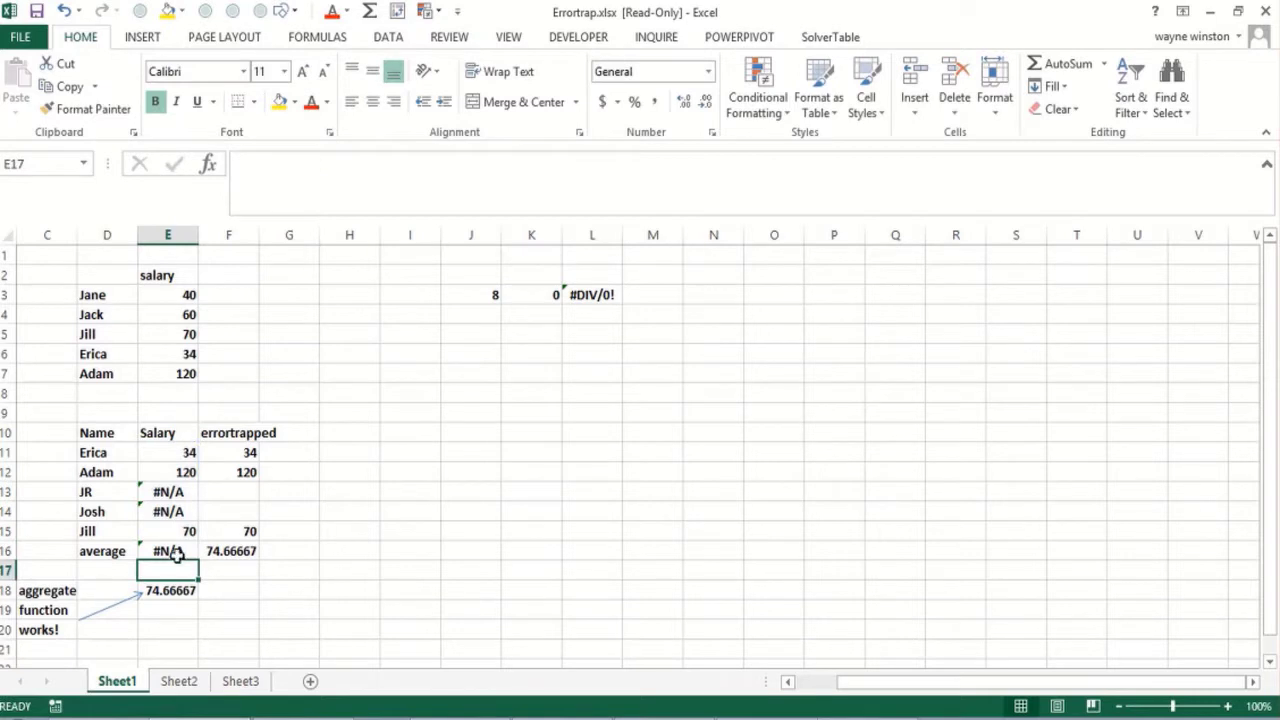
click(179, 551)
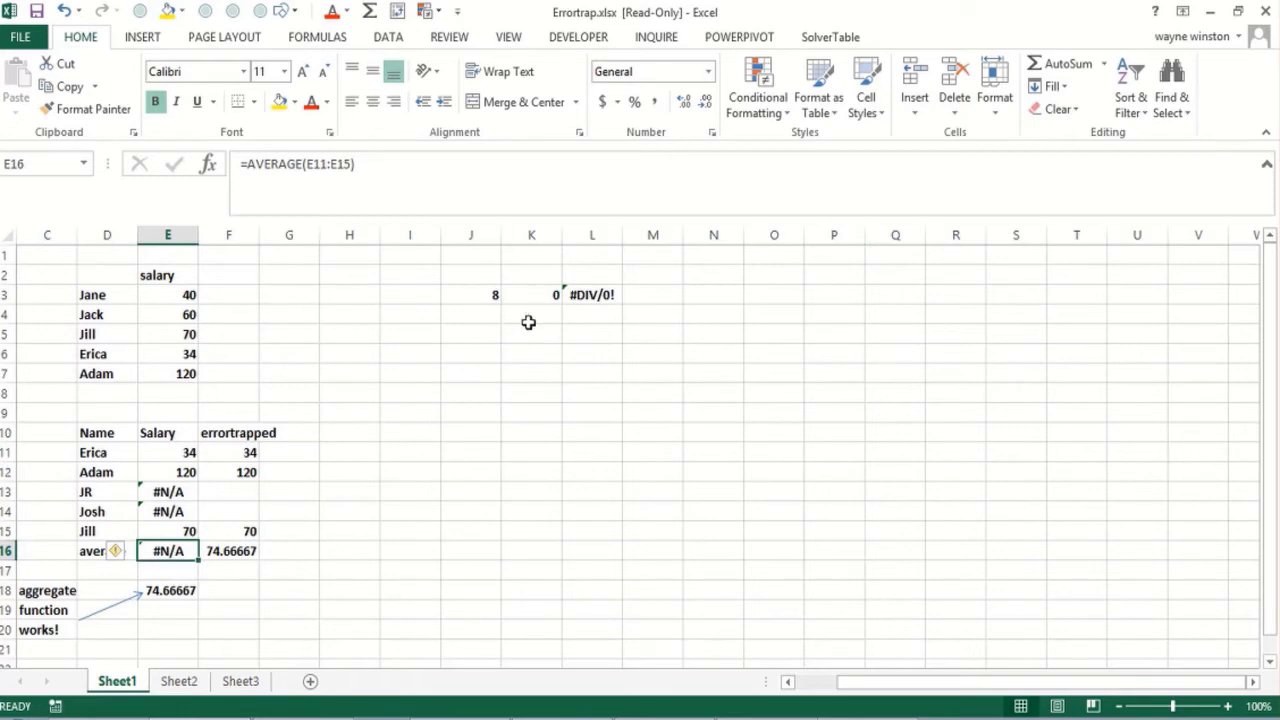
- Write the syntax note "IFERROR(formula,error message)" as plain text in cell H5
click(519, 334)
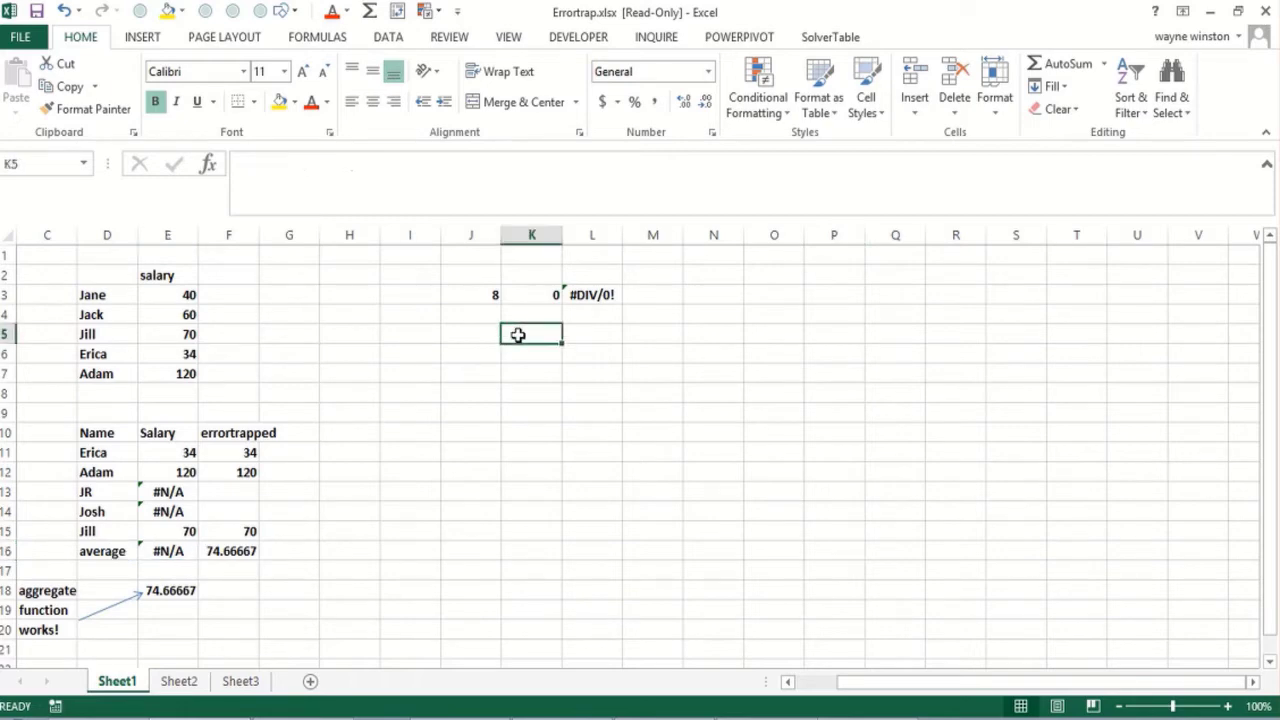
click(1226, 706)
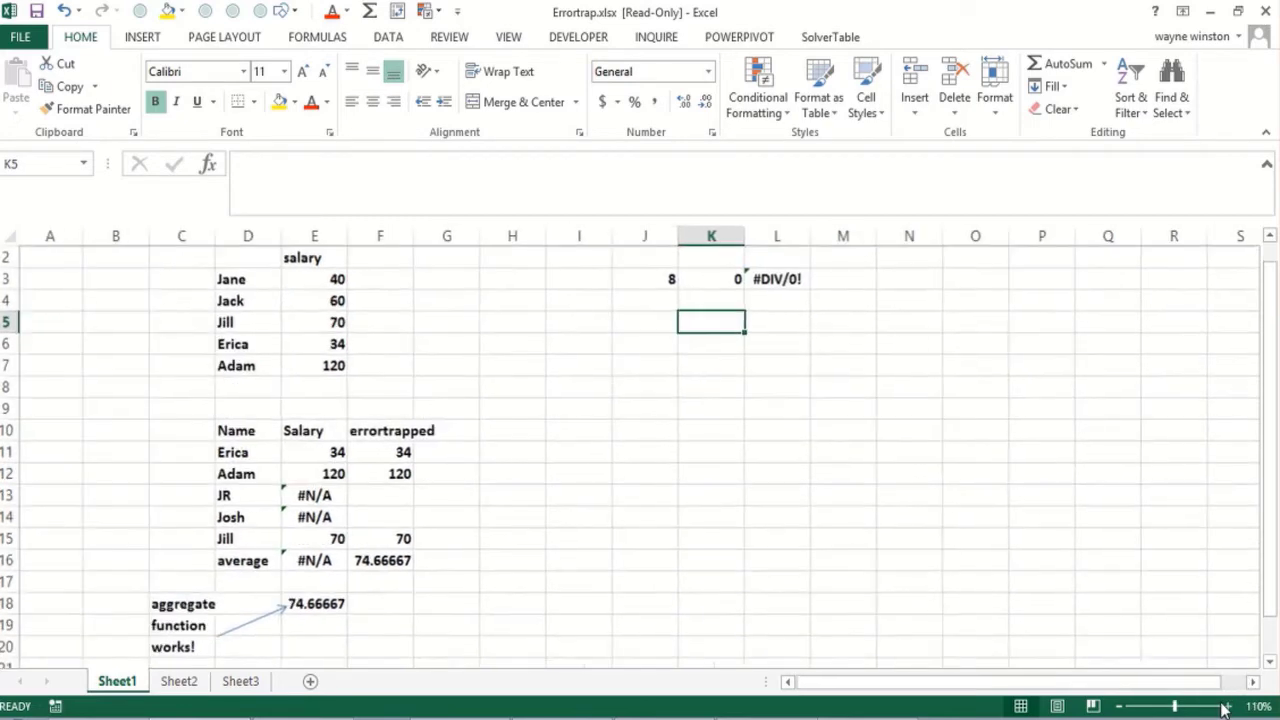
click(1226, 706)
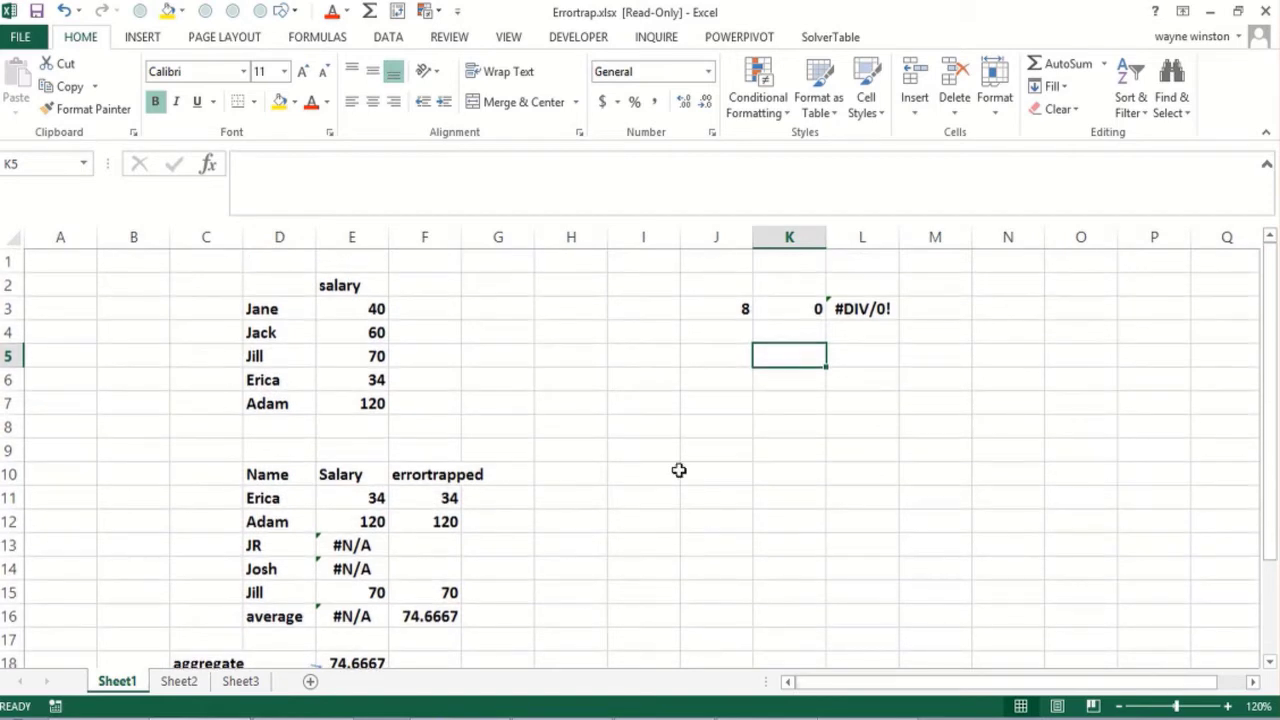
click(571, 350)
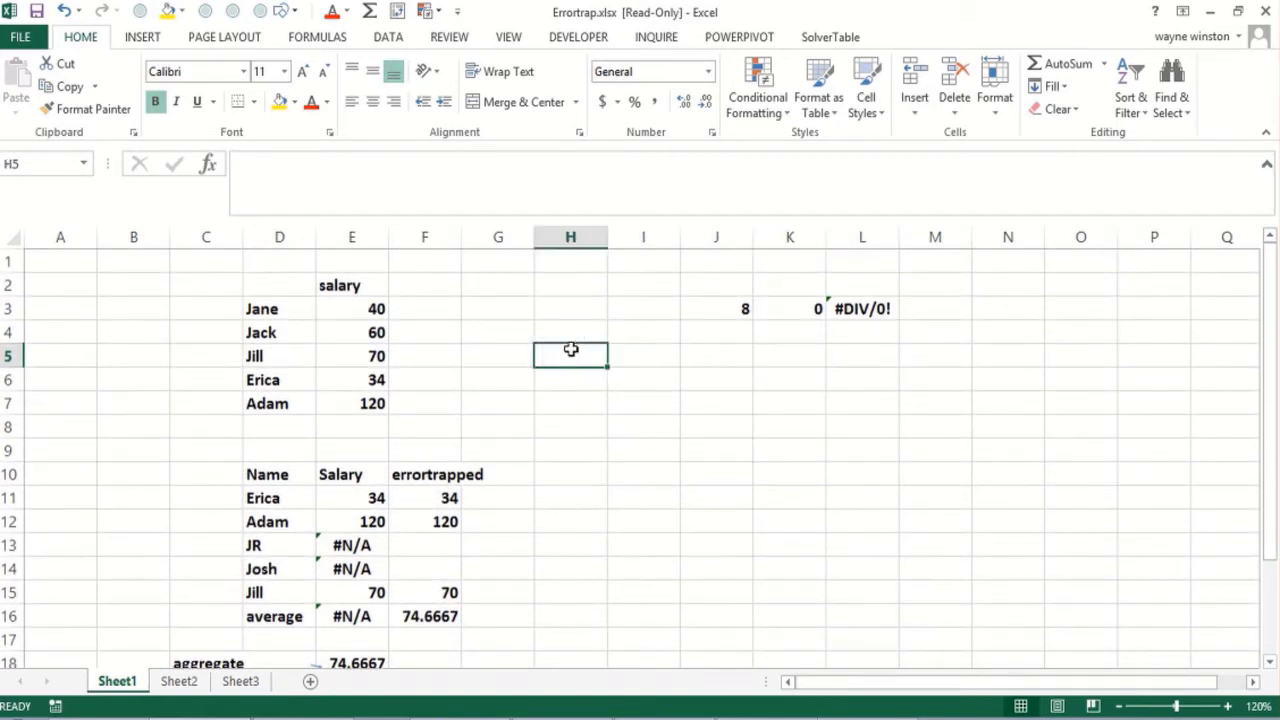
text(IFER)
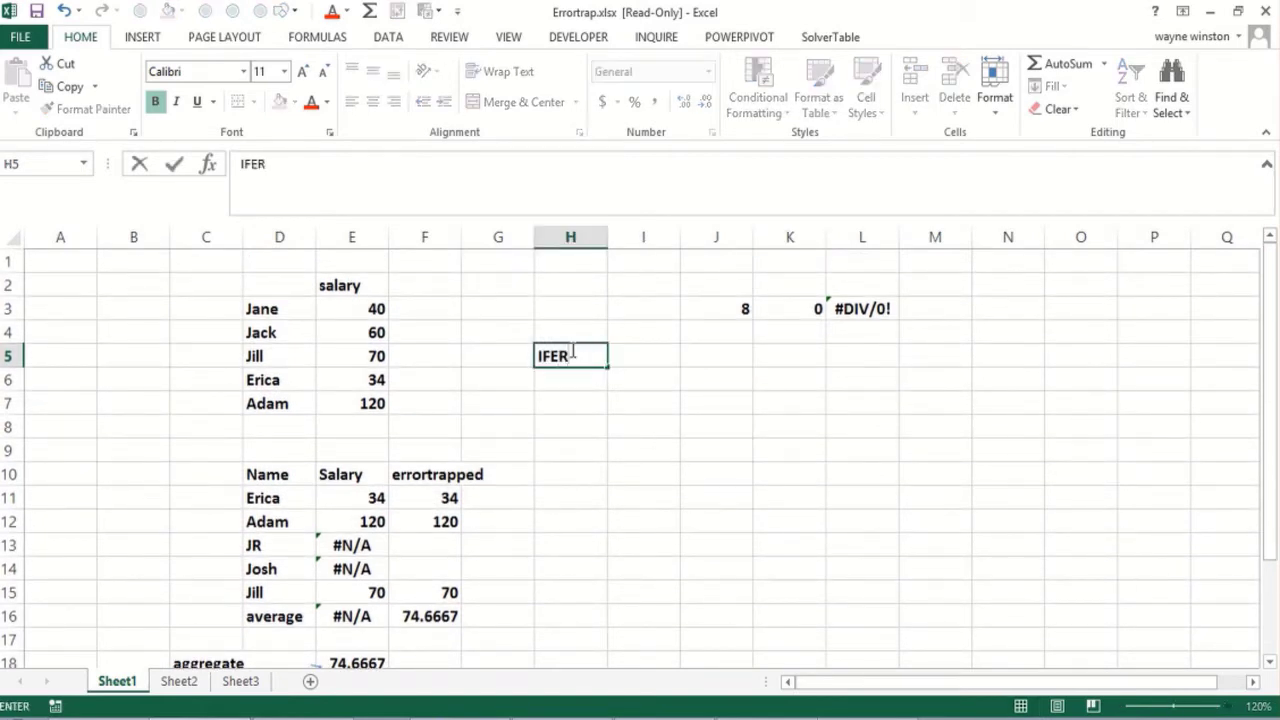
text(ROR(formul)
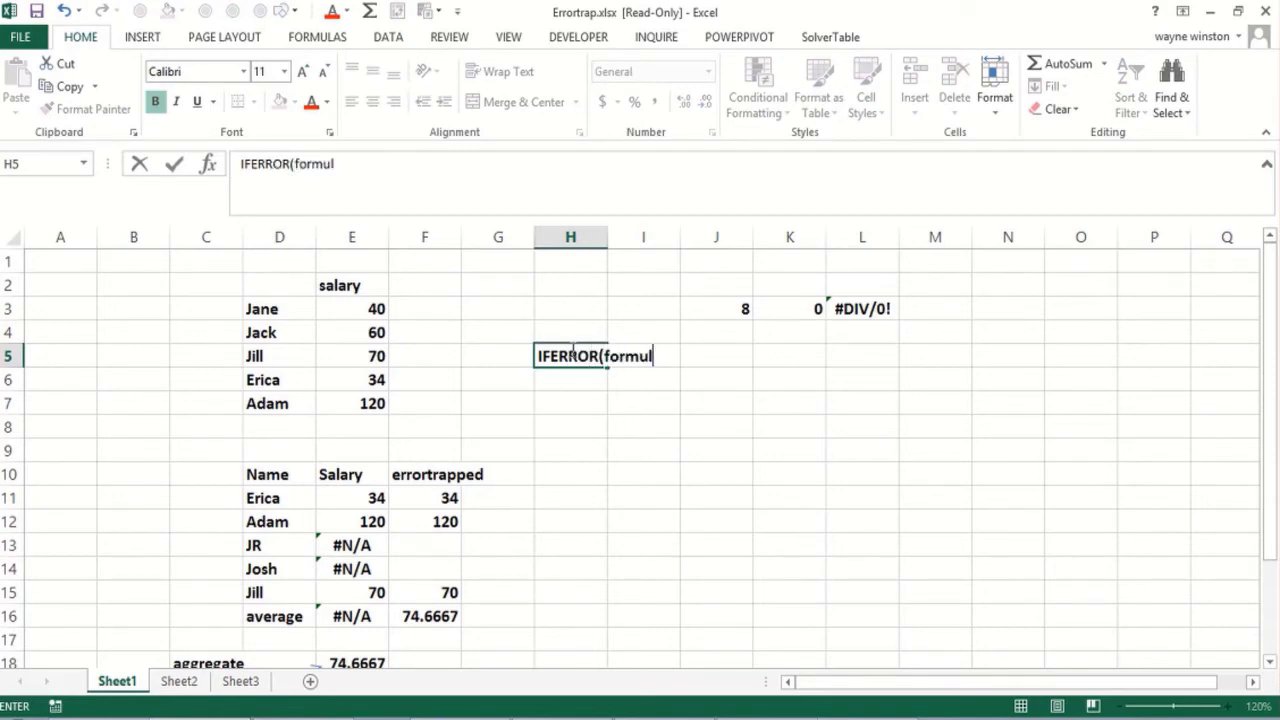
text(a,error)
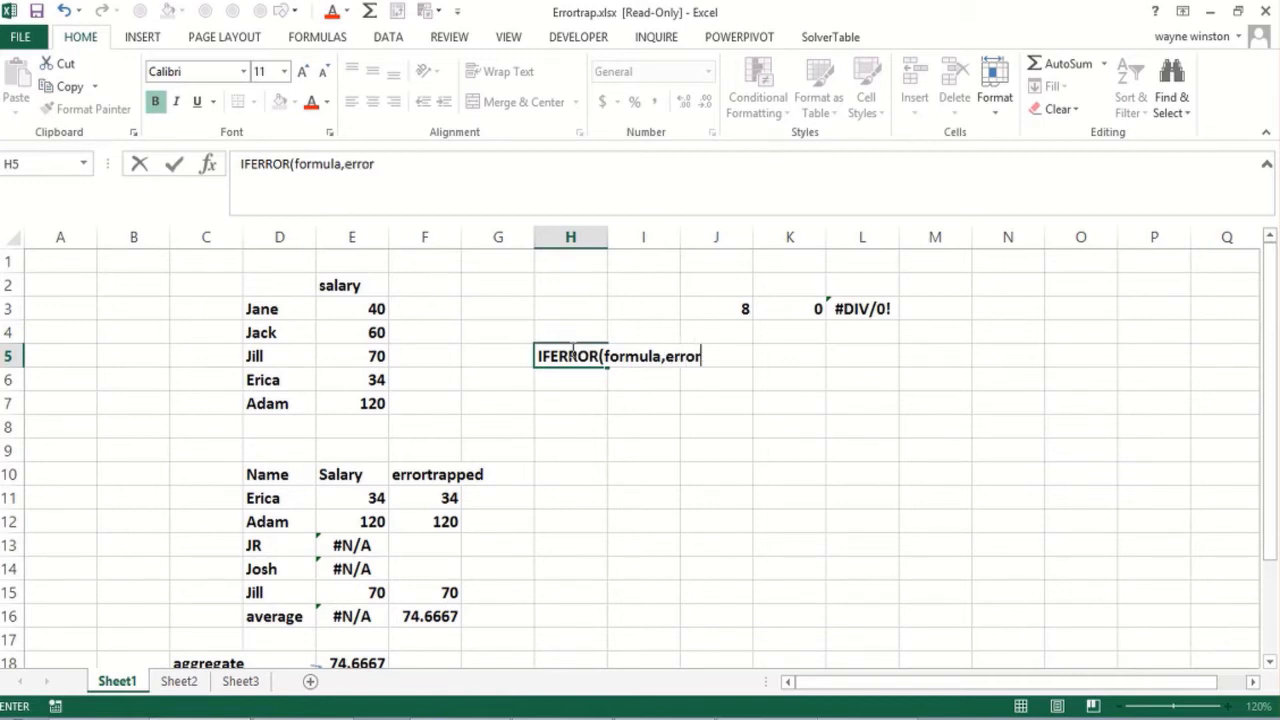
text( message)
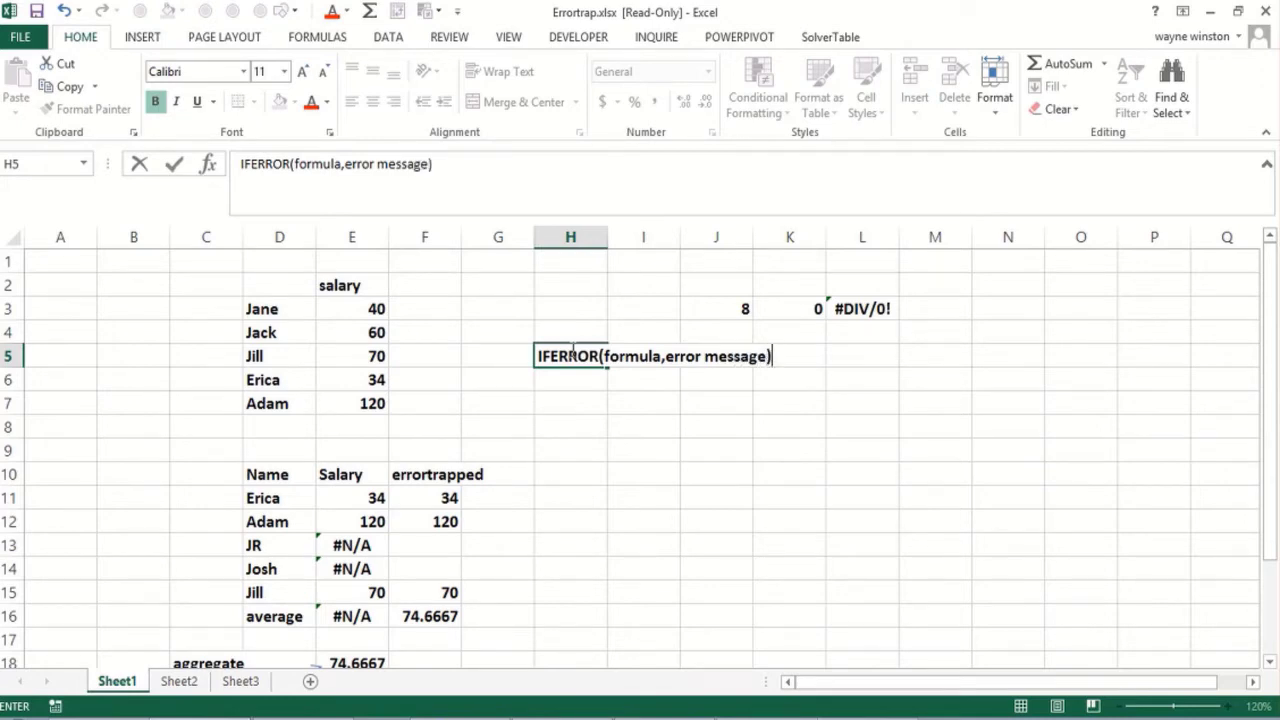
key(Return)
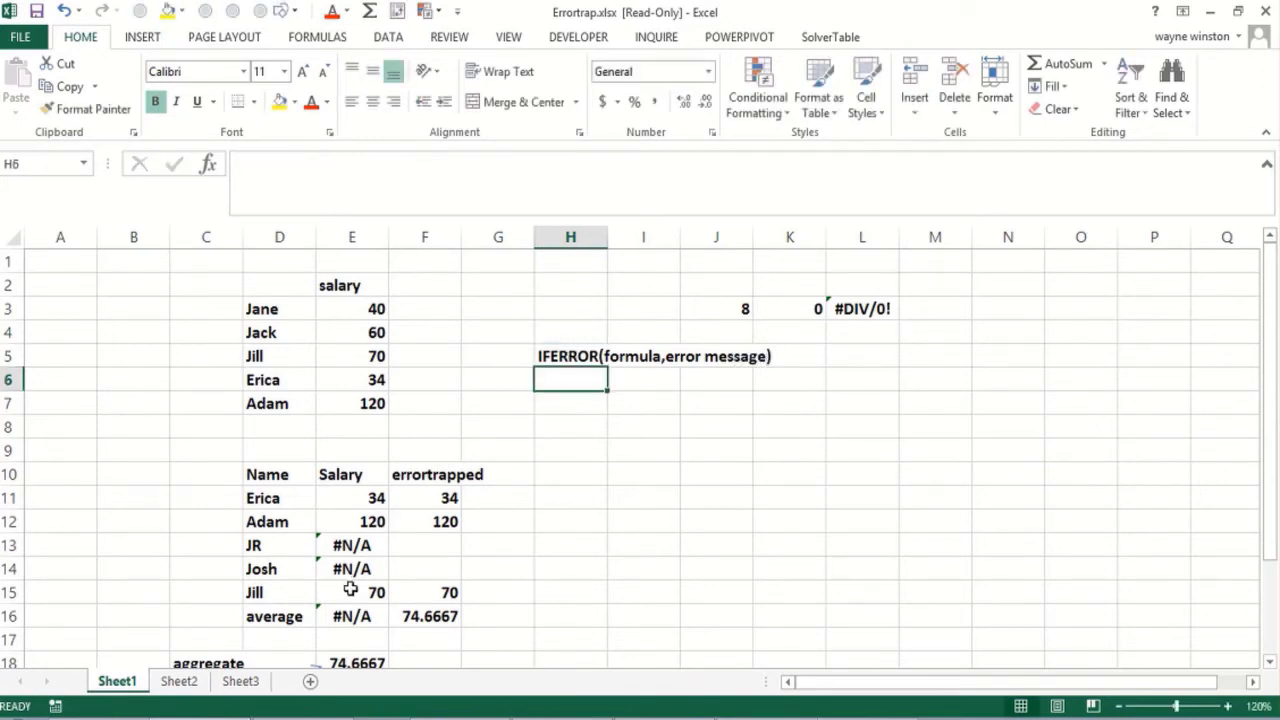
- Enter the workbook's file name, Errortrap.xlsx, as a label in cell G1
click(355, 546)
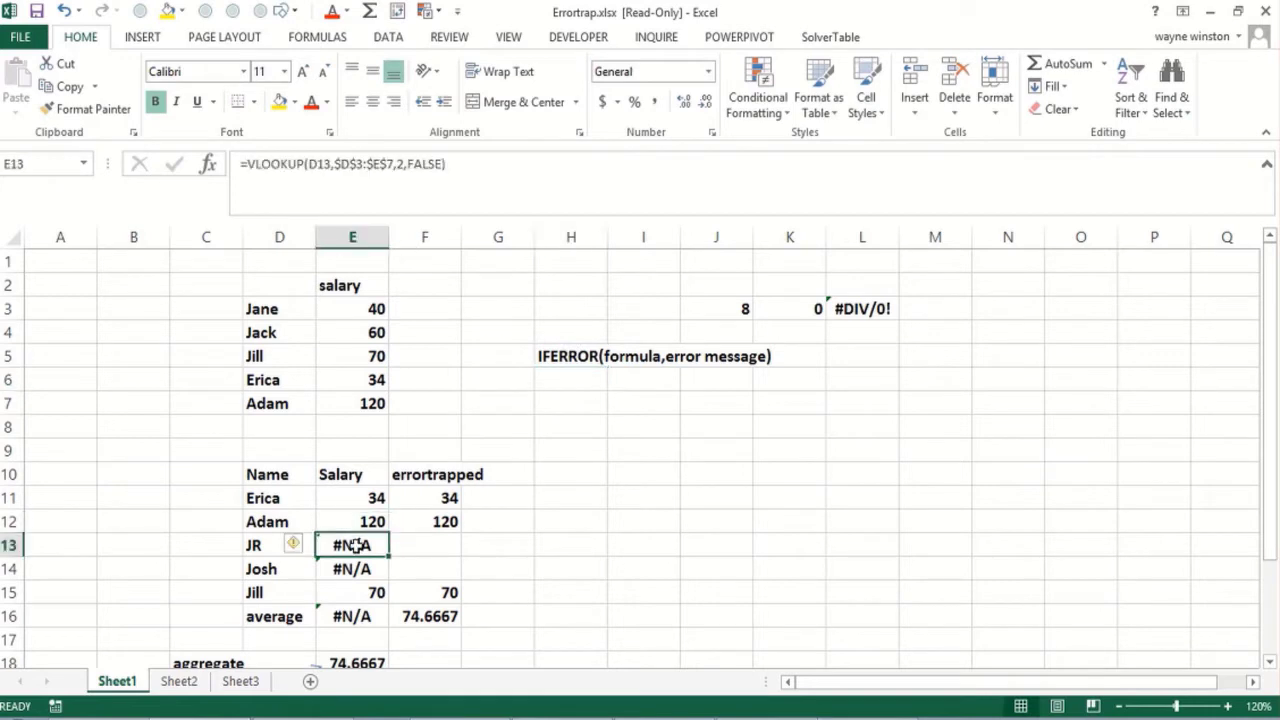
click(509, 497)
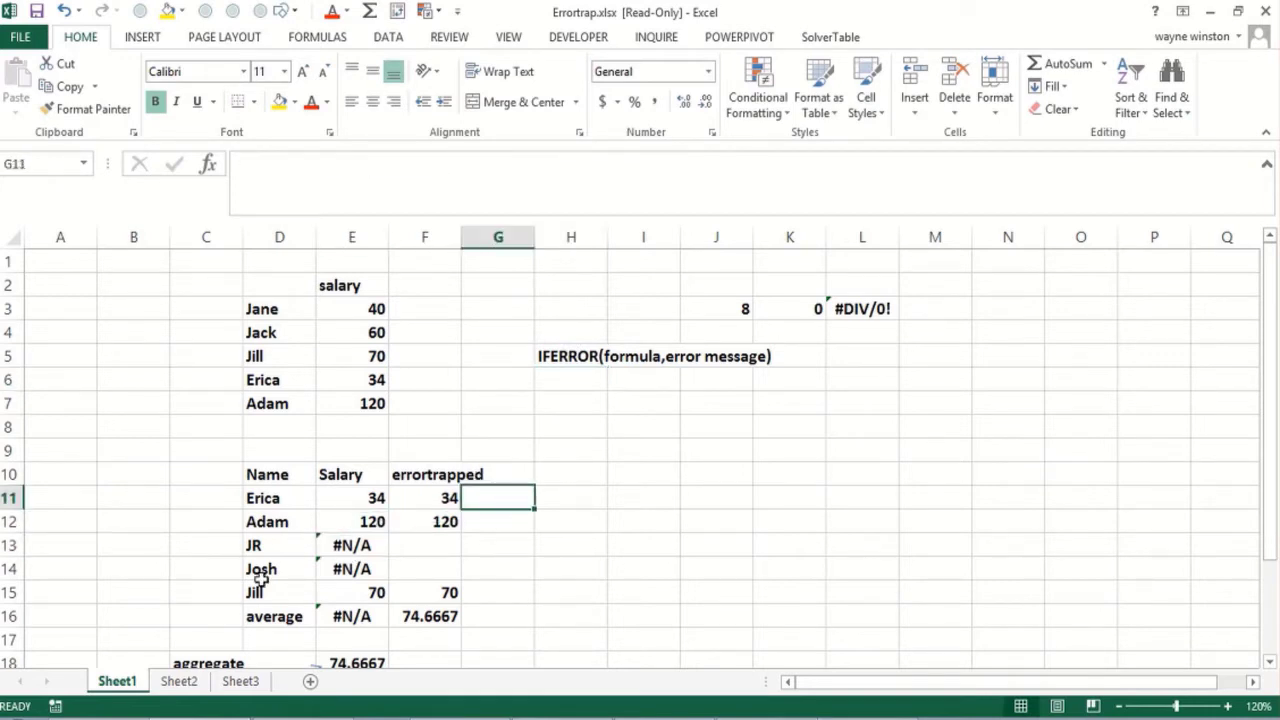
click(506, 259)
text(errortrap)
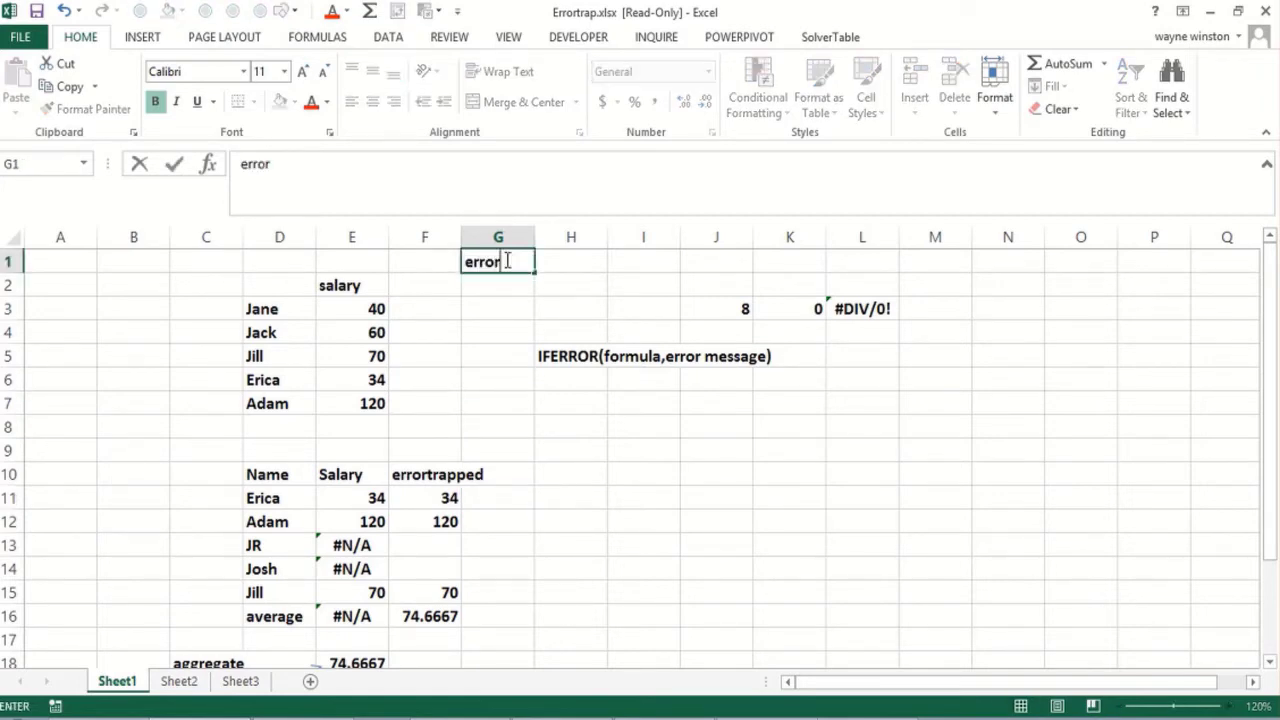
key(BackSpace)
key(BackSpace)
key(BackSpace)
key(BackSpace)
key(BackSpace)
key(BackSpace)
key(BackSpace)
key(BackSpace)
key(BackSpace)
text(Errortrap.xlsx)
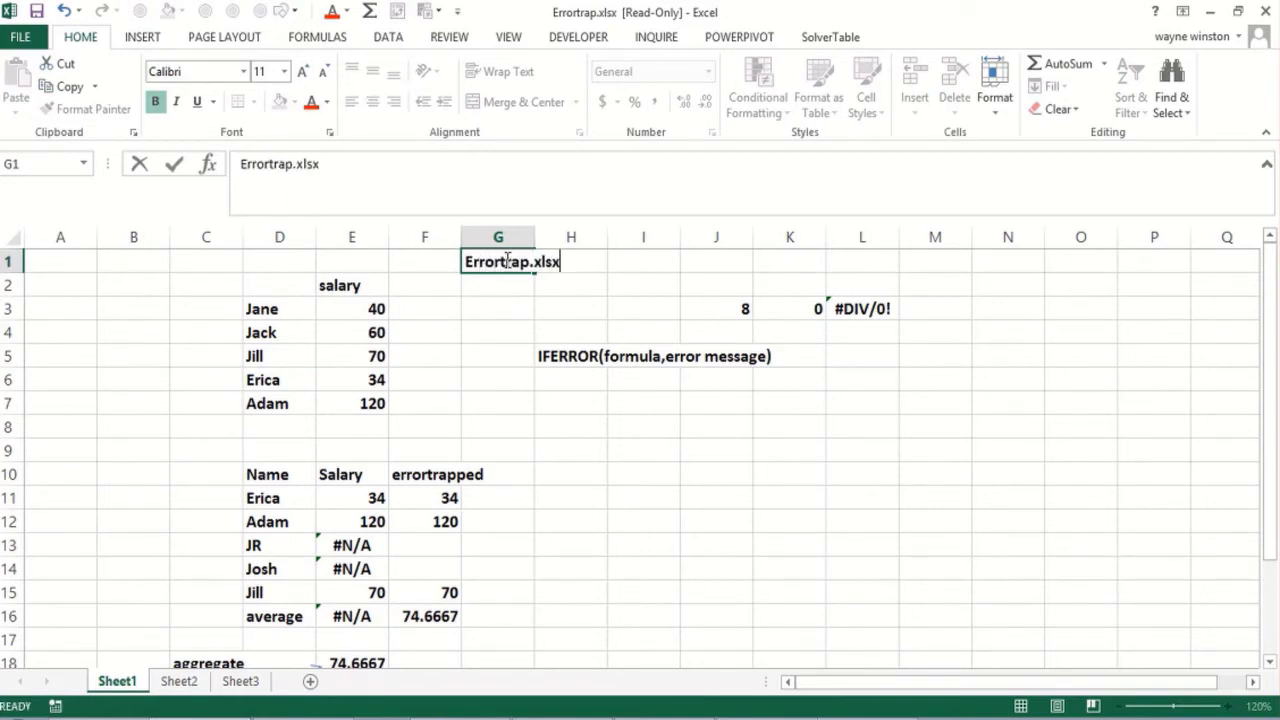
key(Return)
- Start an IFERROR formula in G11 around an exact-match VLOOKUP of D11 in the absolute range $D$3:$E$7, returning column 2
click(477, 494)
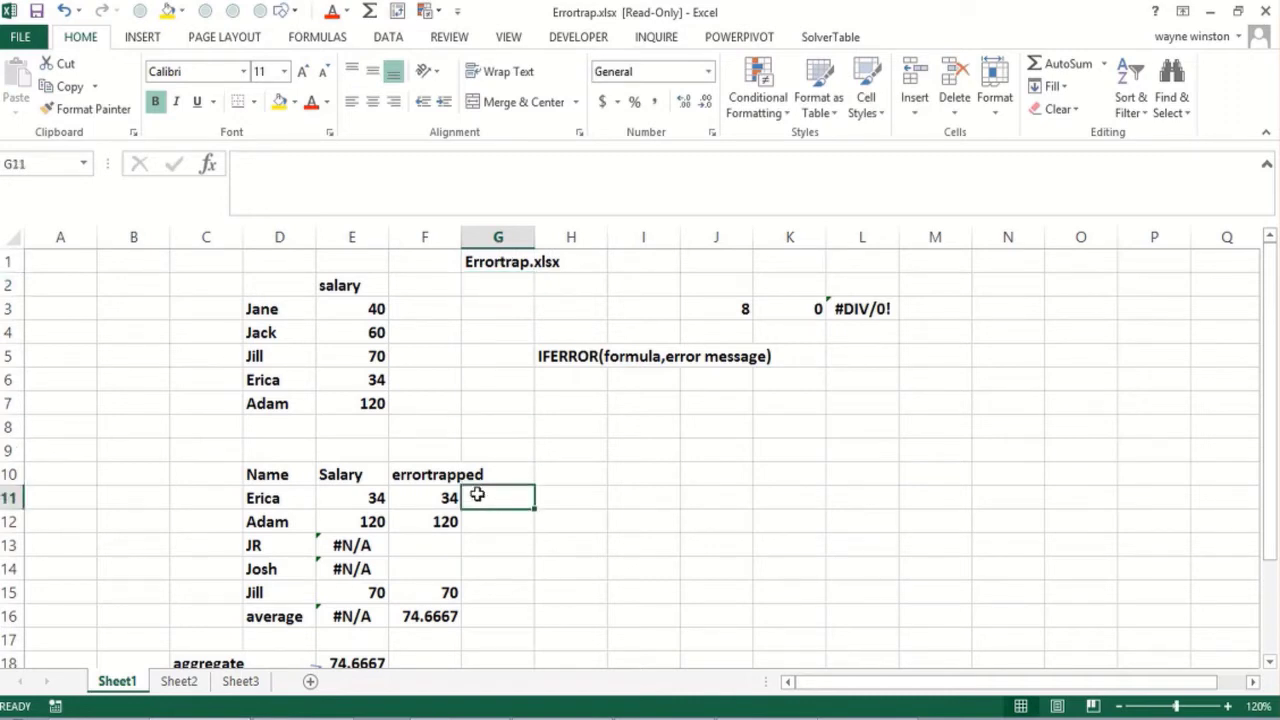
text(=ifer)
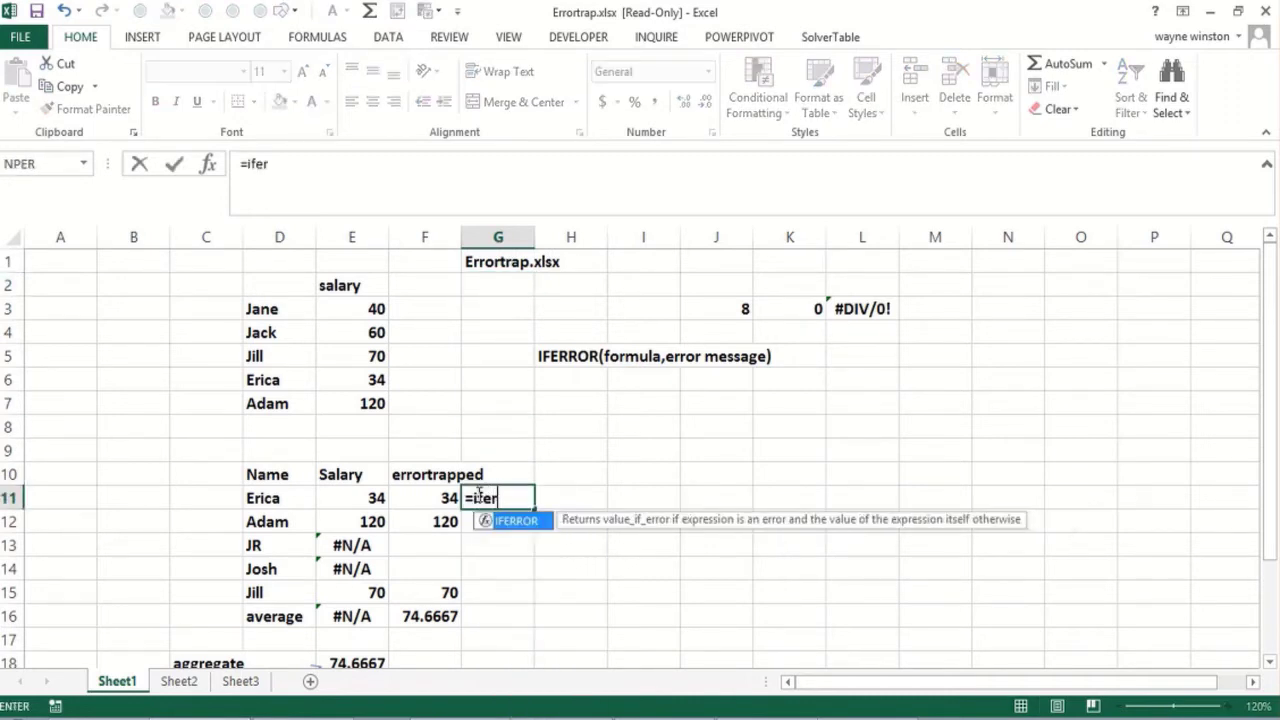
text(ror(vlookup()
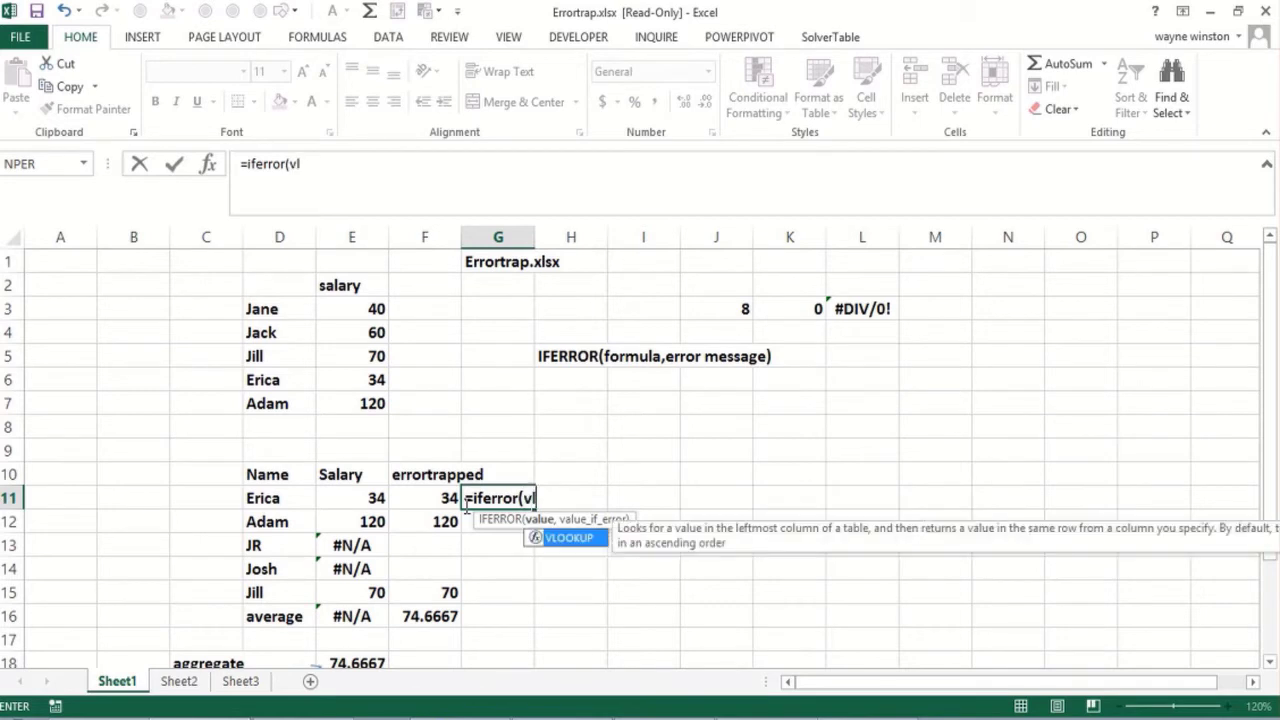
click(266, 500)
text(,)
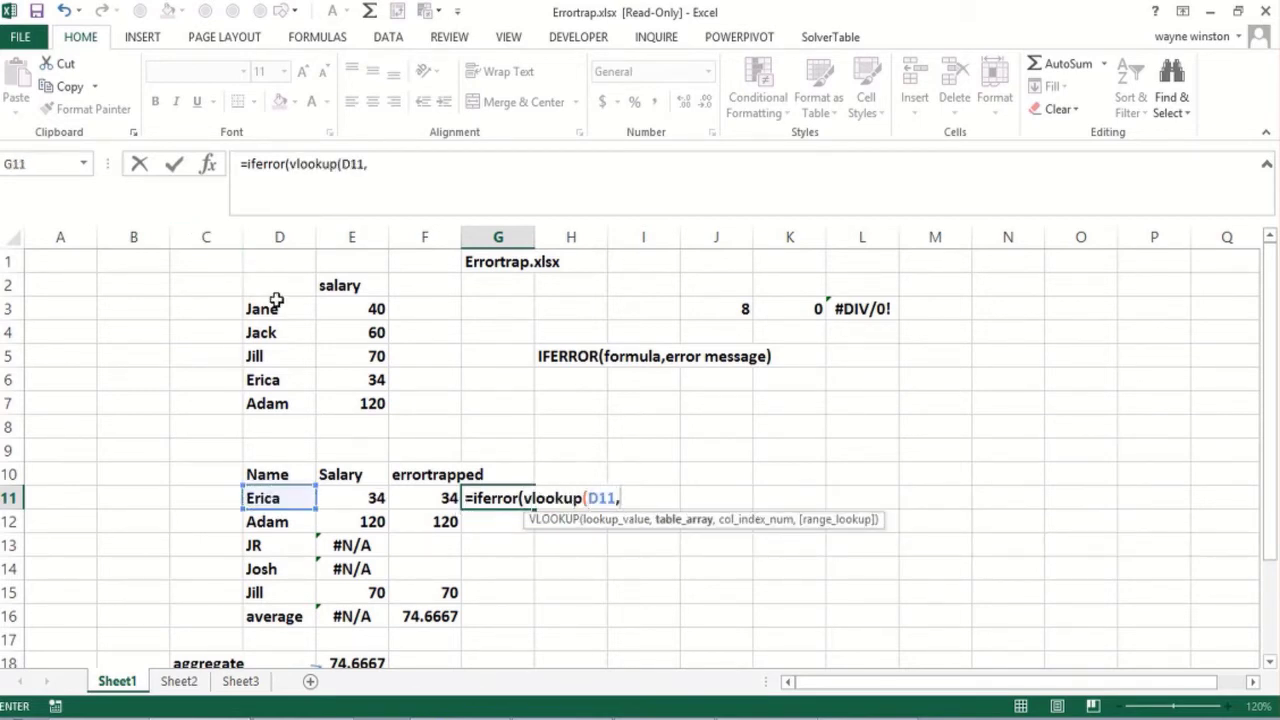
drag(286, 311, 363, 397)
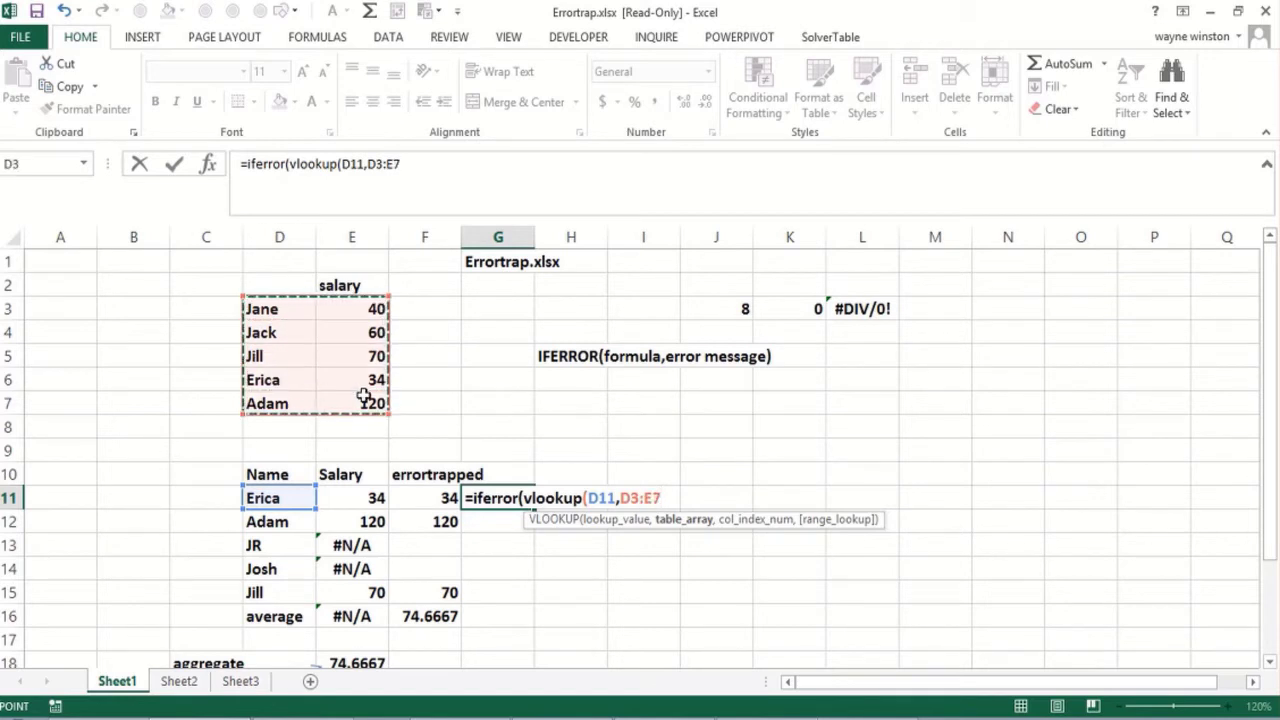
key(F4)
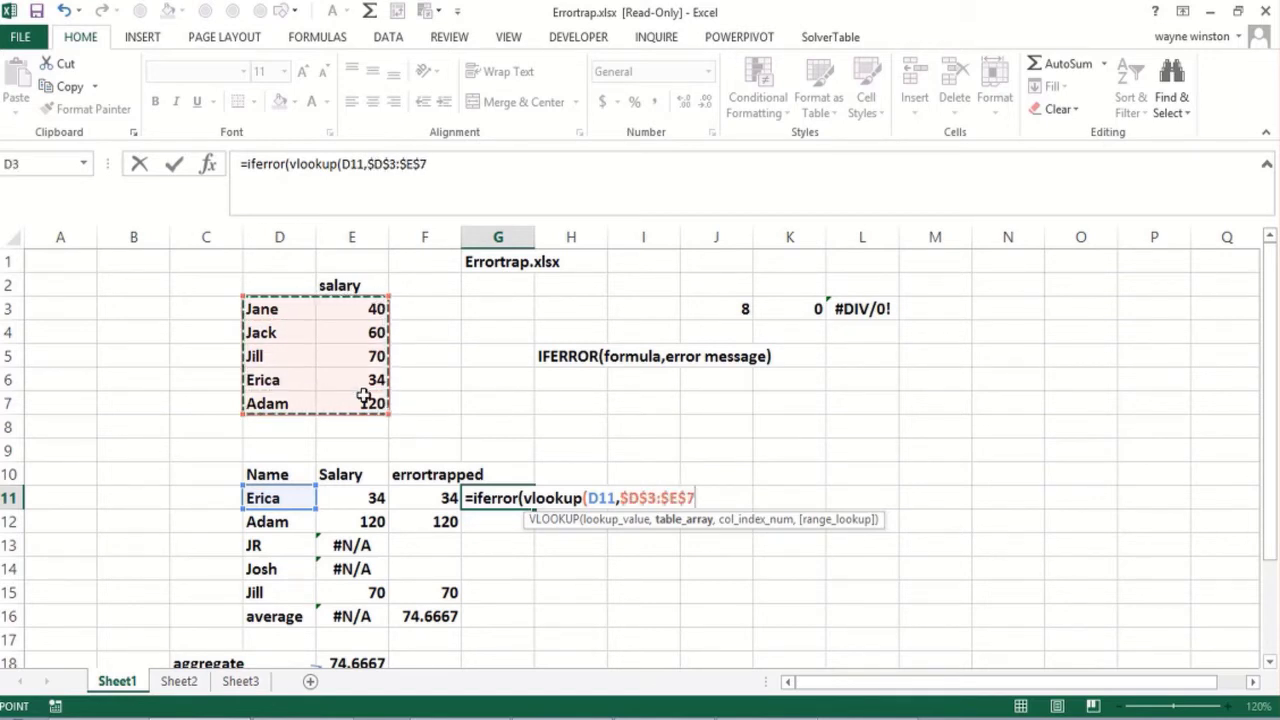
text(,2,fals)
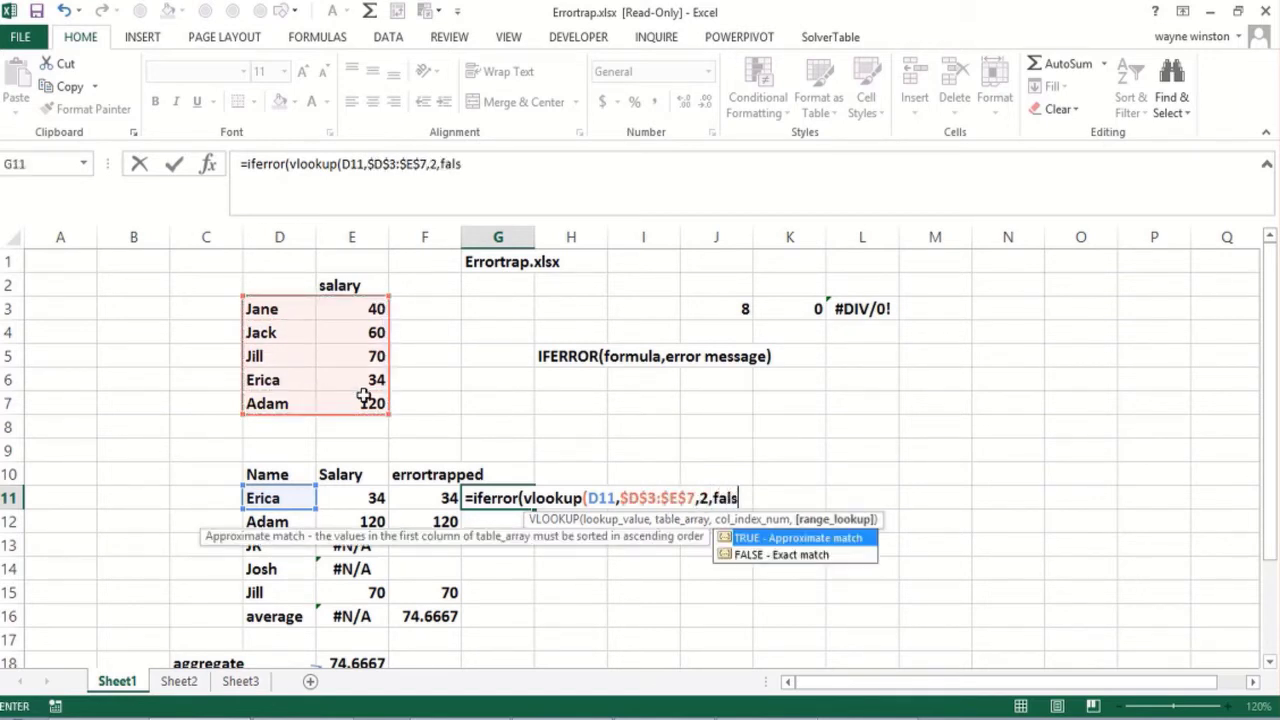
text(e),)
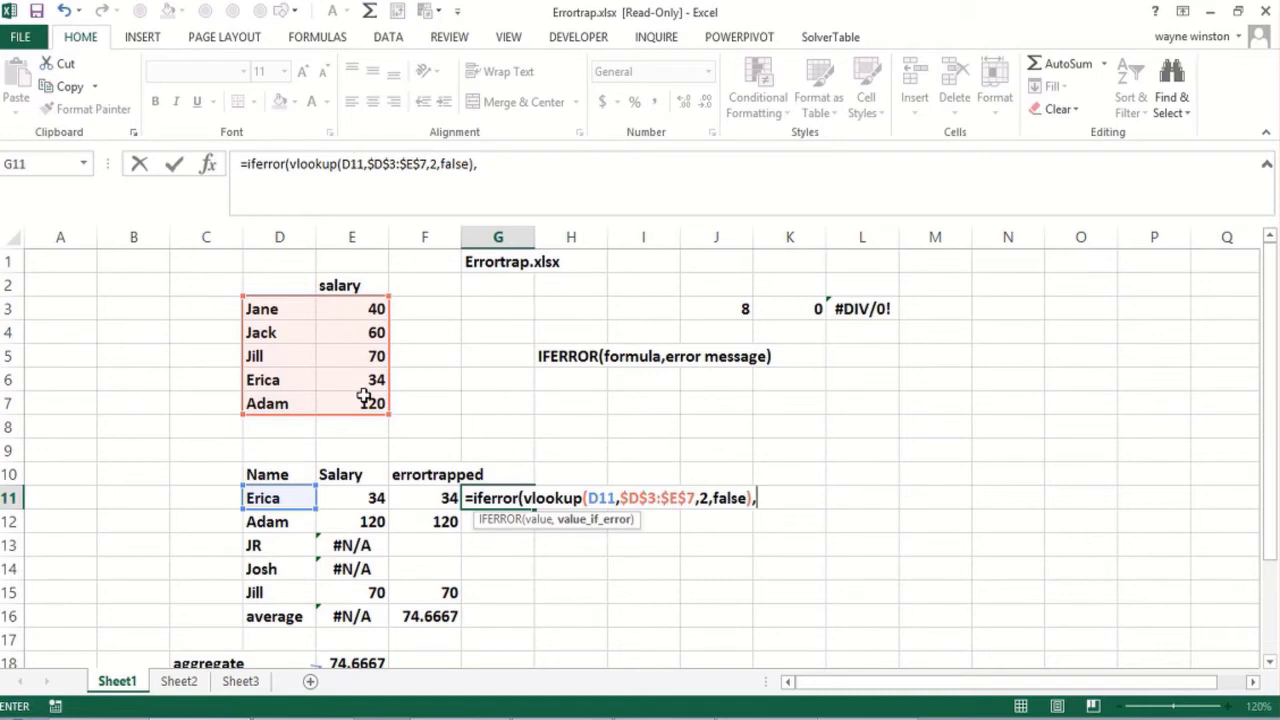
- Complete the IFERROR formula in G11 with "was fired" as the value returned on an error
text("ewas fired)
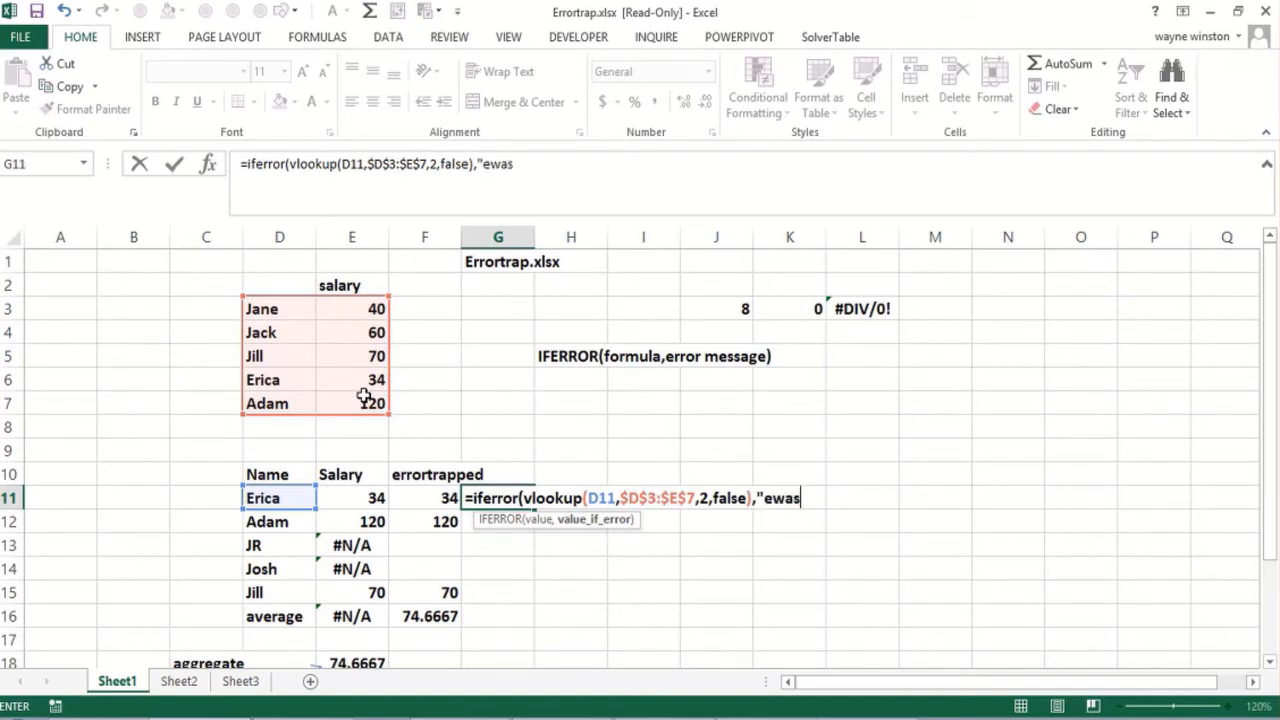
key(BackSpace)
key(BackSpace)
key(BackSpace)
key(BackSpace)
key(BackSpace)
key(BackSpace)
key(BackSpace)
key(BackSpace)
key(BackSpace)
key(BackSpace)
text(was fired"))
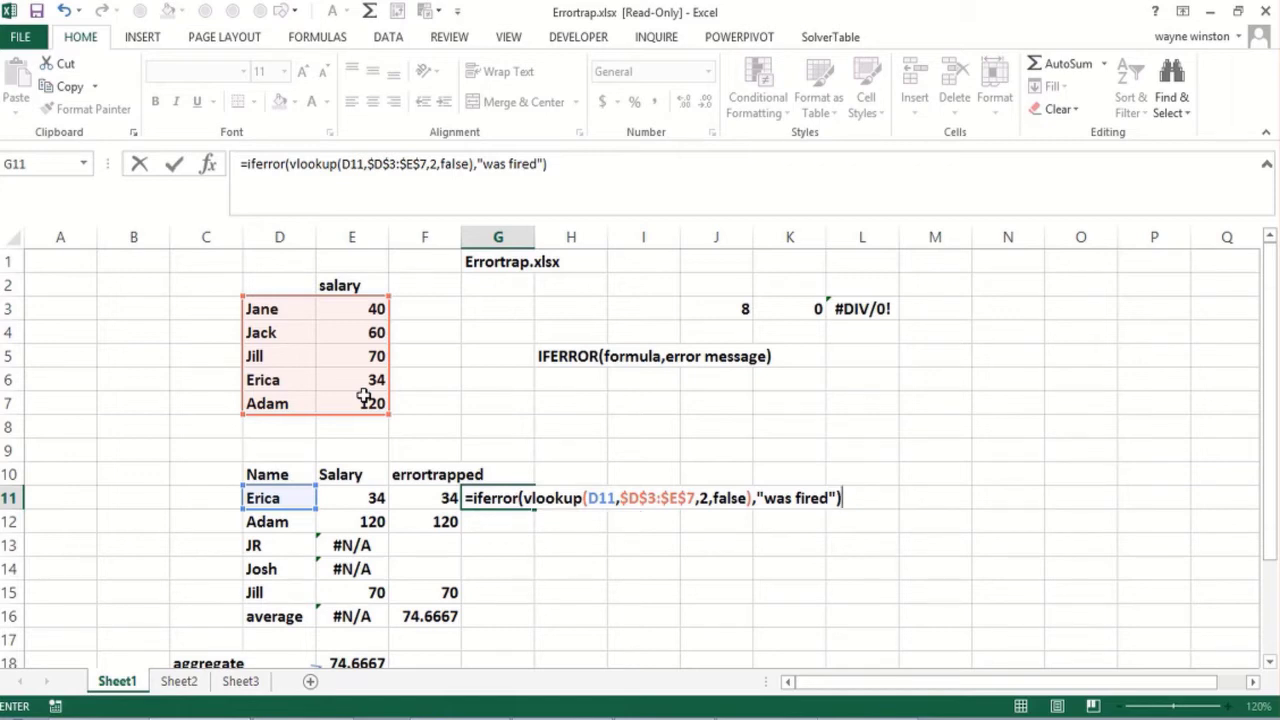
key(Return)
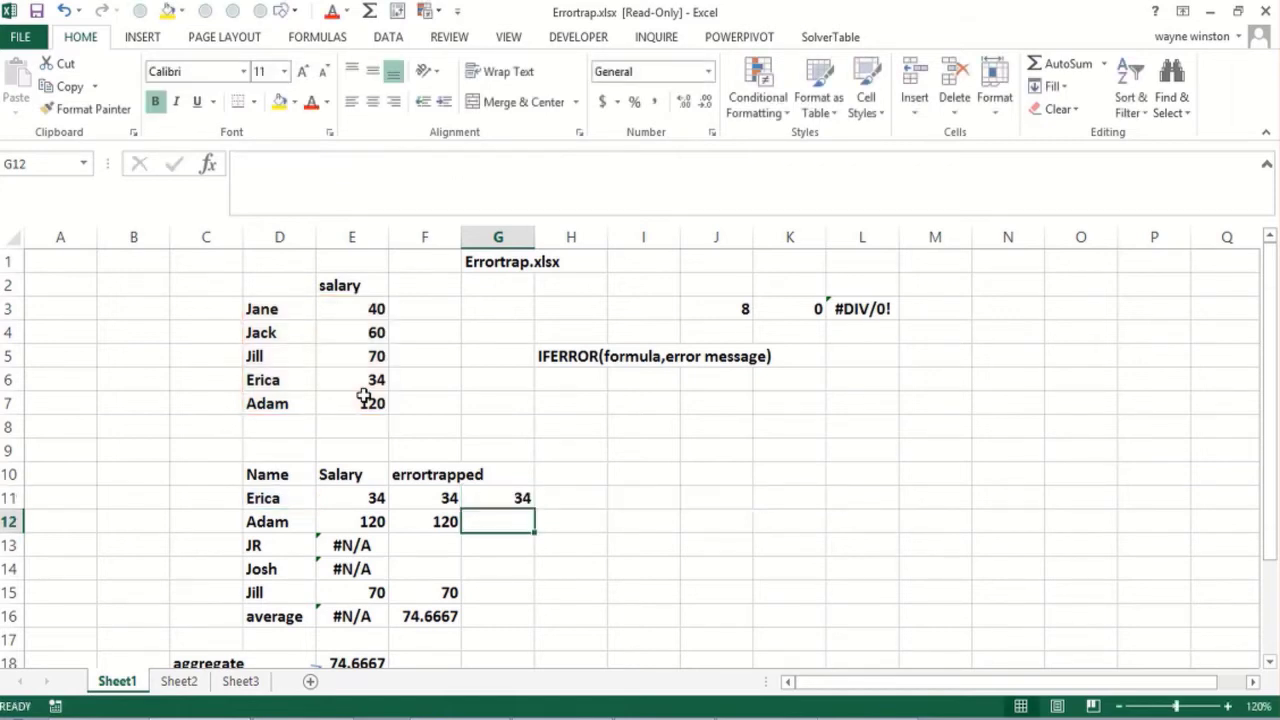
- Copy the G11 formula down through G15 and enter an AVERAGE of G11:G15 in cell G16
click(519, 497)
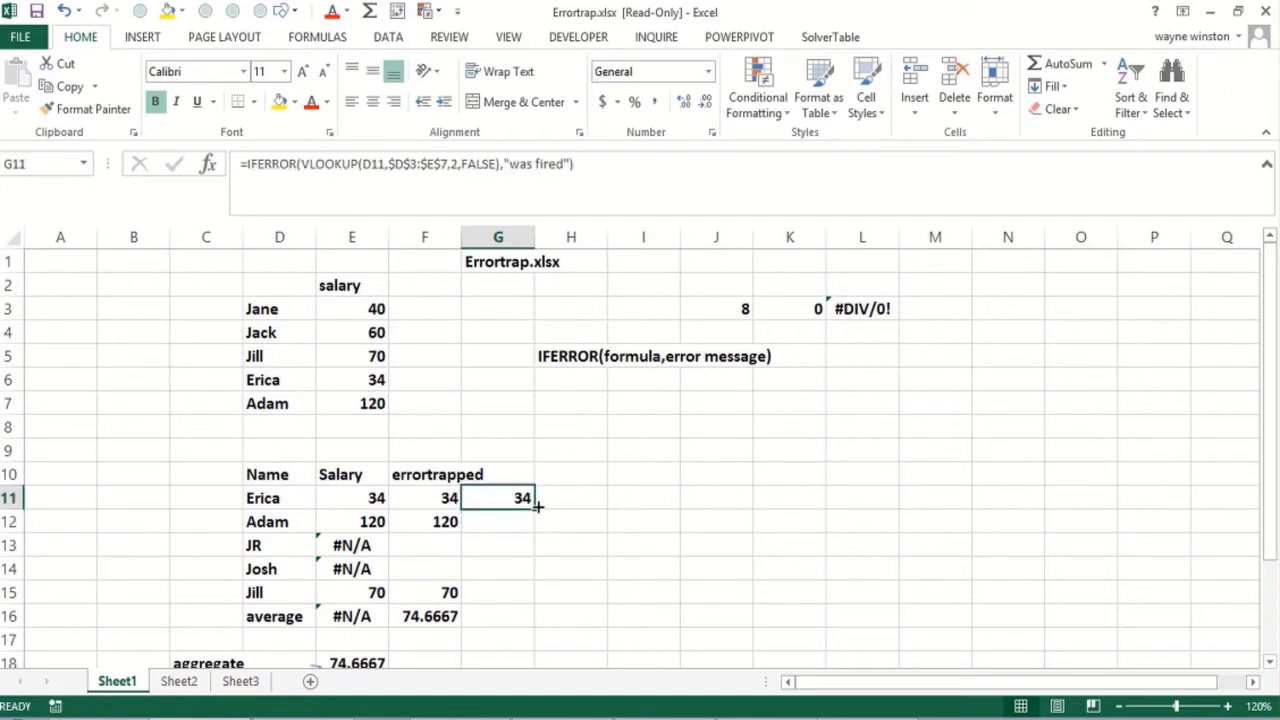
drag(535, 510, 509, 604)
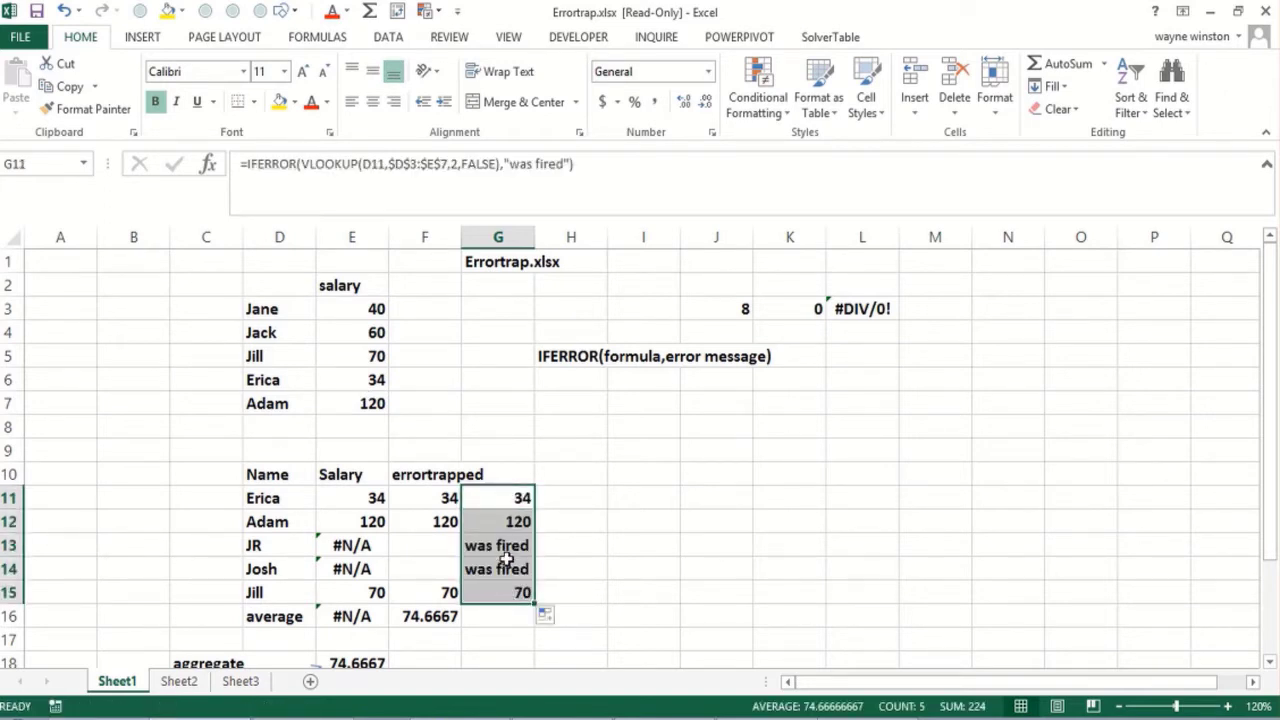
click(518, 615)
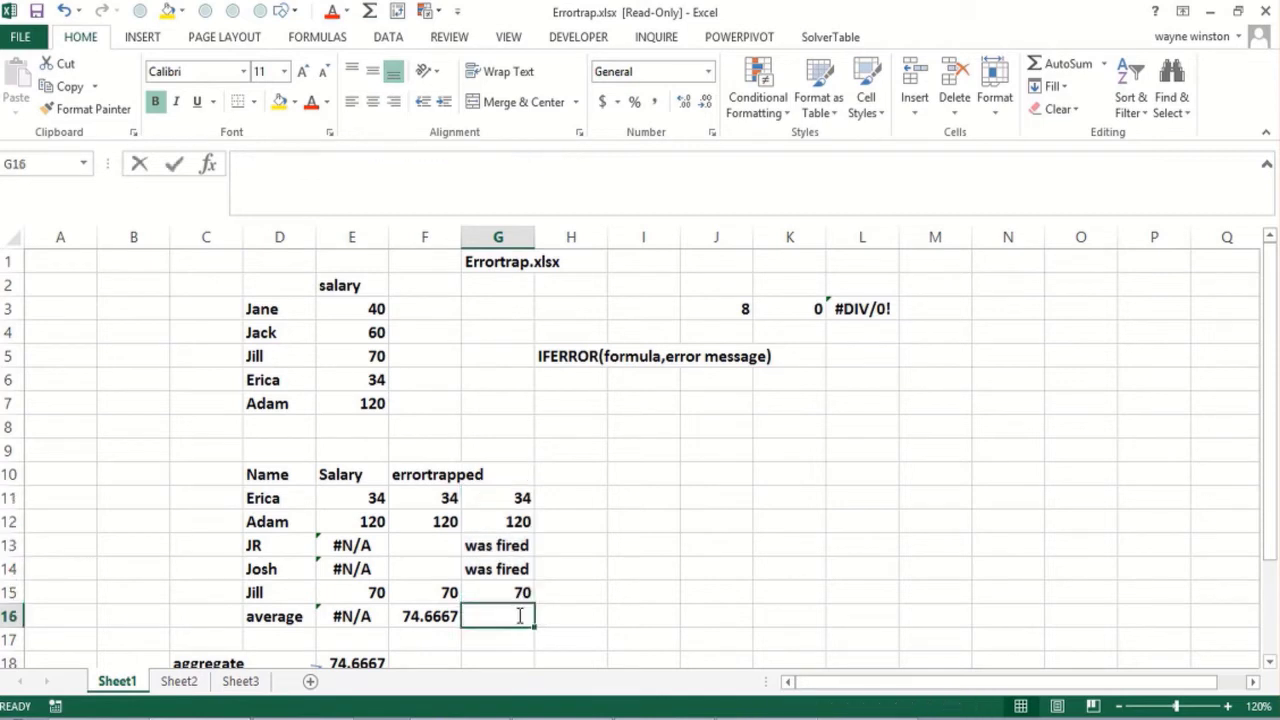
text(=average()
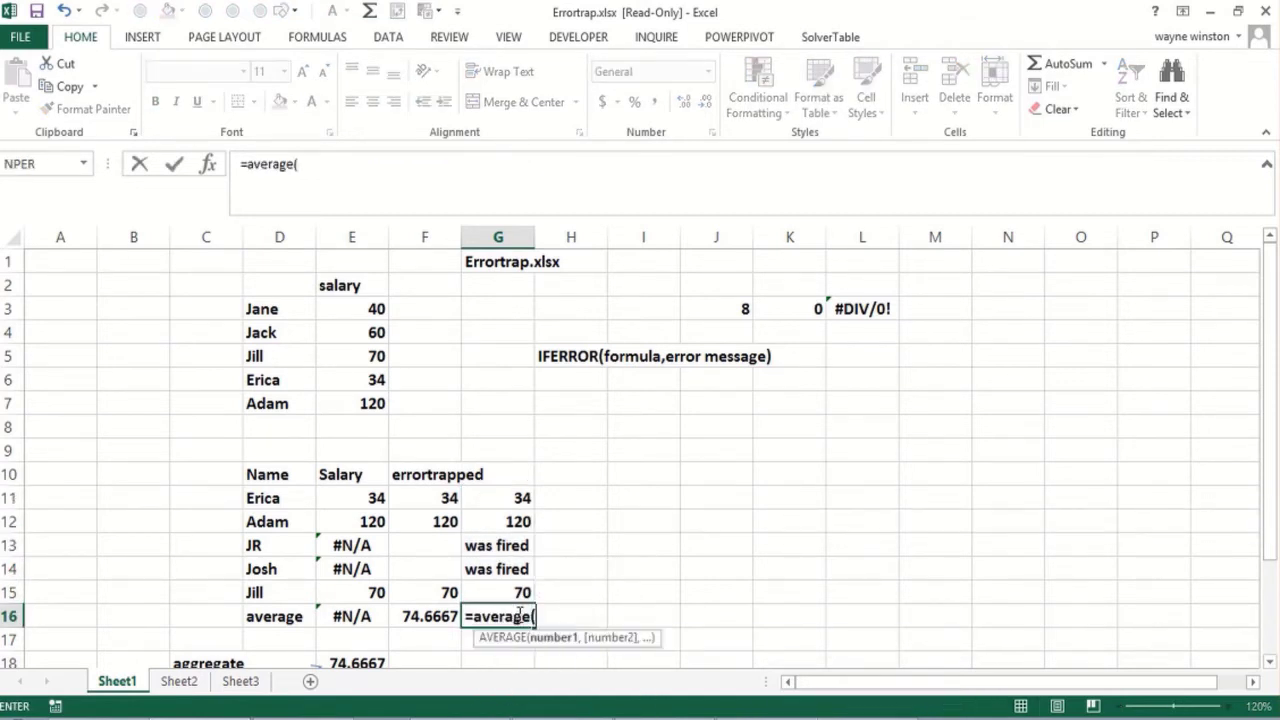
drag(491, 500, 499, 592)
text())
key(Return)
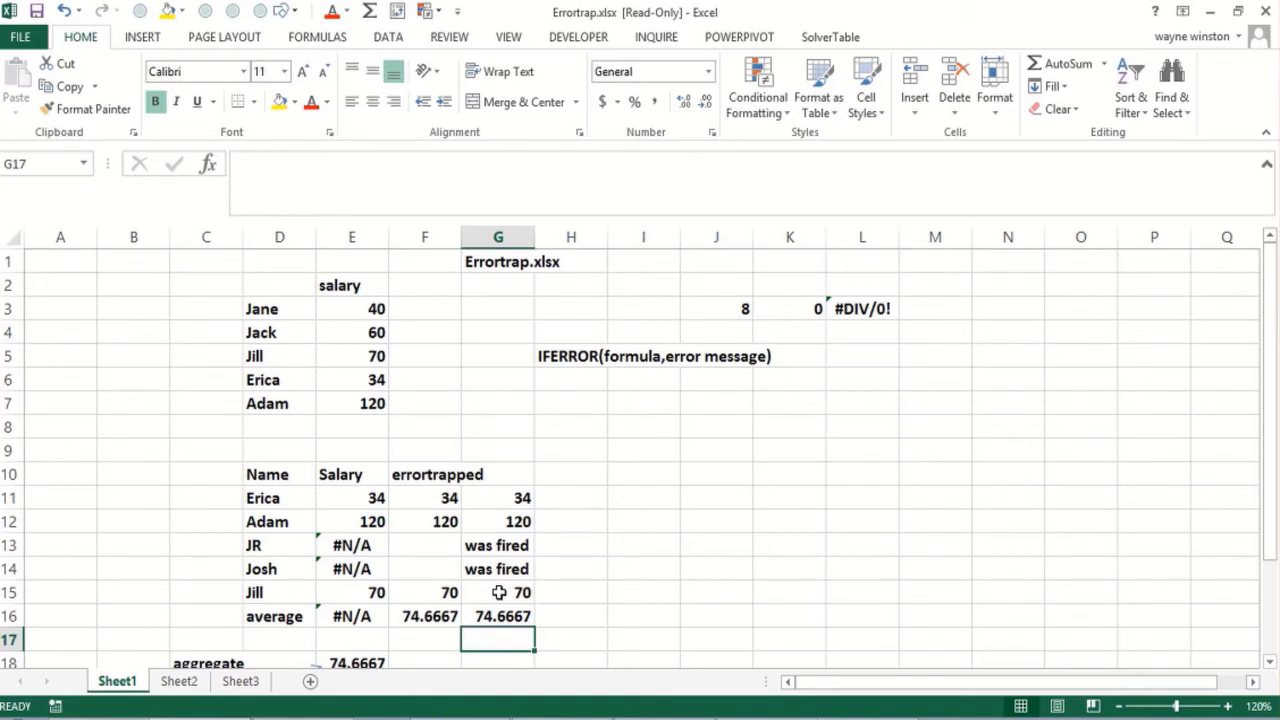
- Examine the formulas in the errortrapped and Salary columns and the AGGREGATE formula in E18
key(Down)
key(Down)
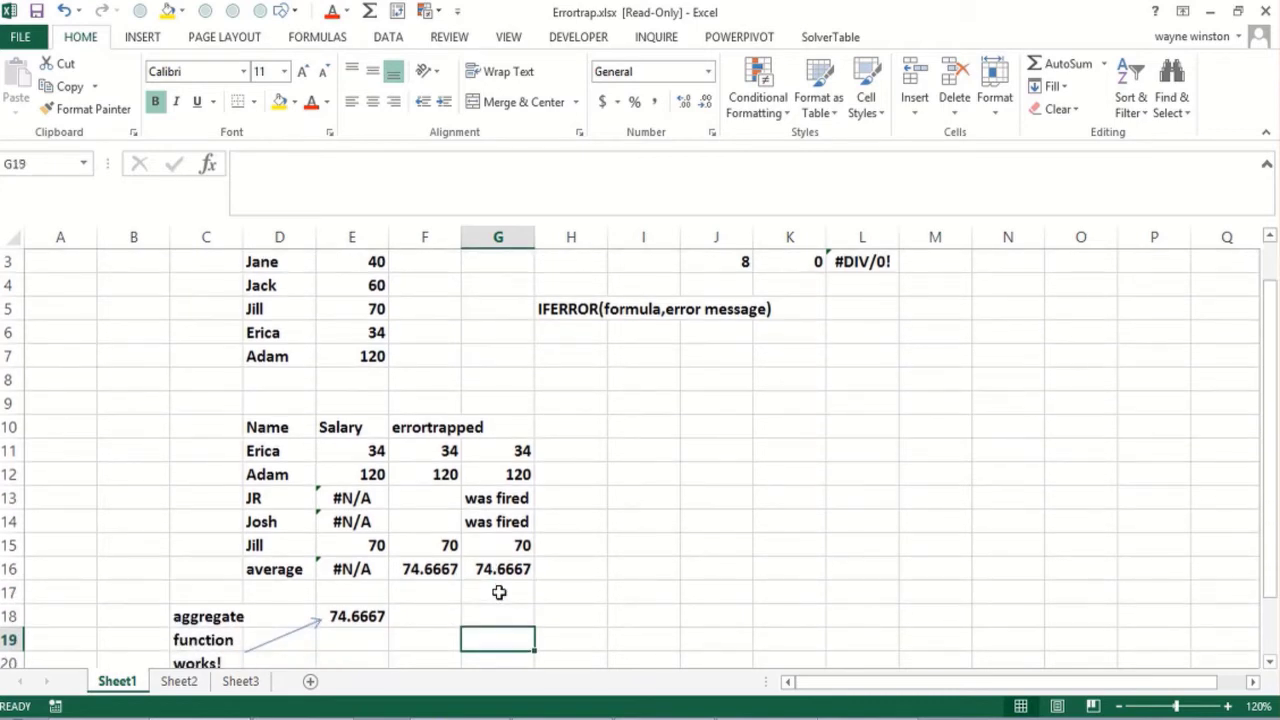
key(Up)
key(Left)
key(Up)
key(Up)
key(Up)
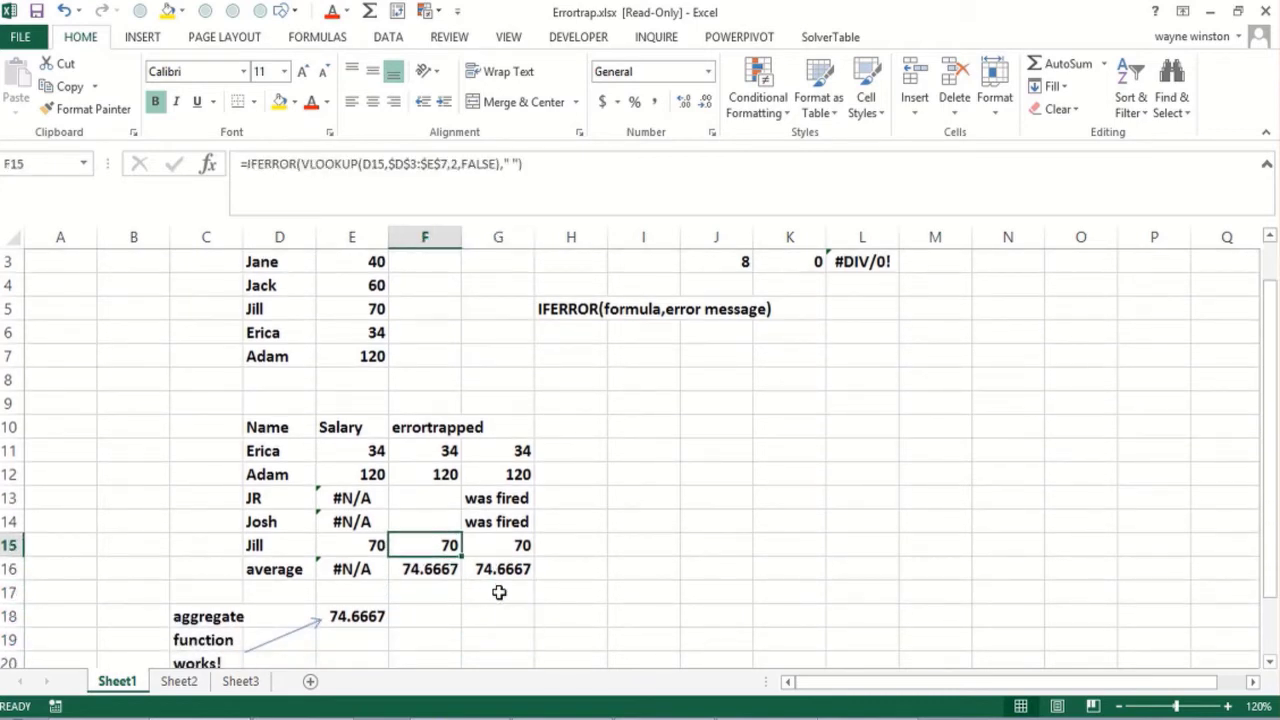
key(Up)
key(Left)
key(Down)
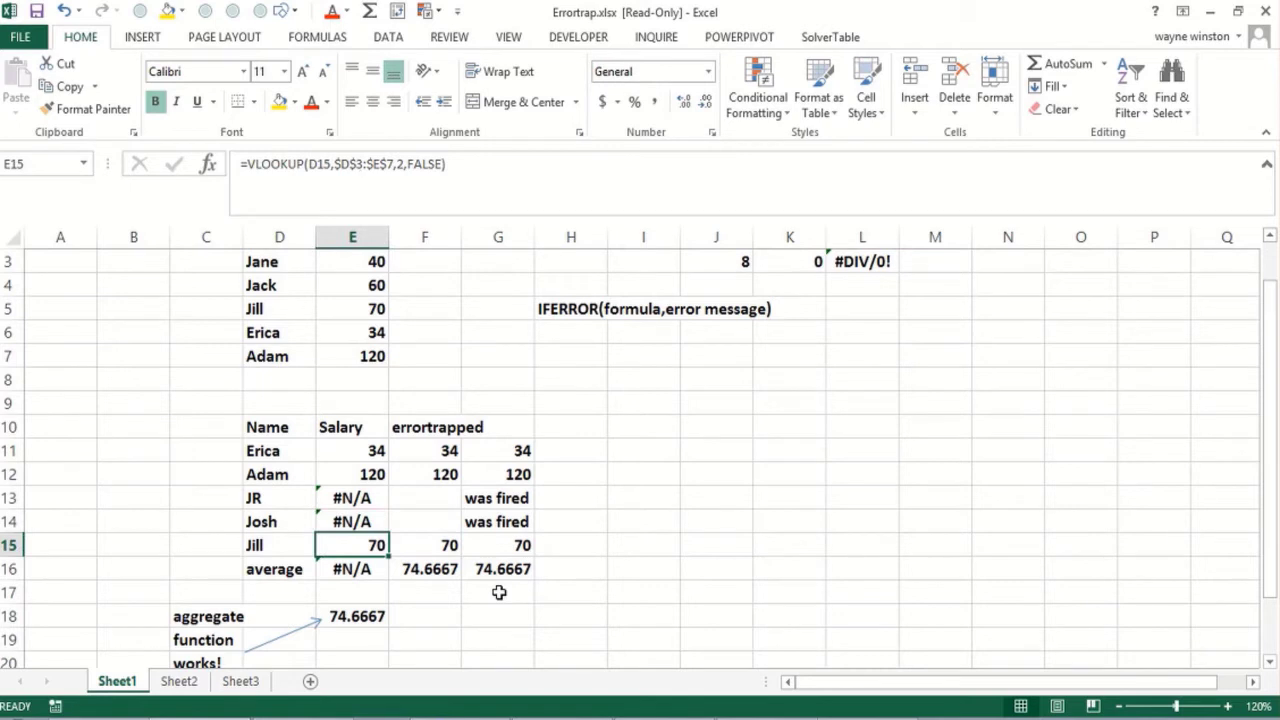
key(Down)
key(Down)
key(Down)
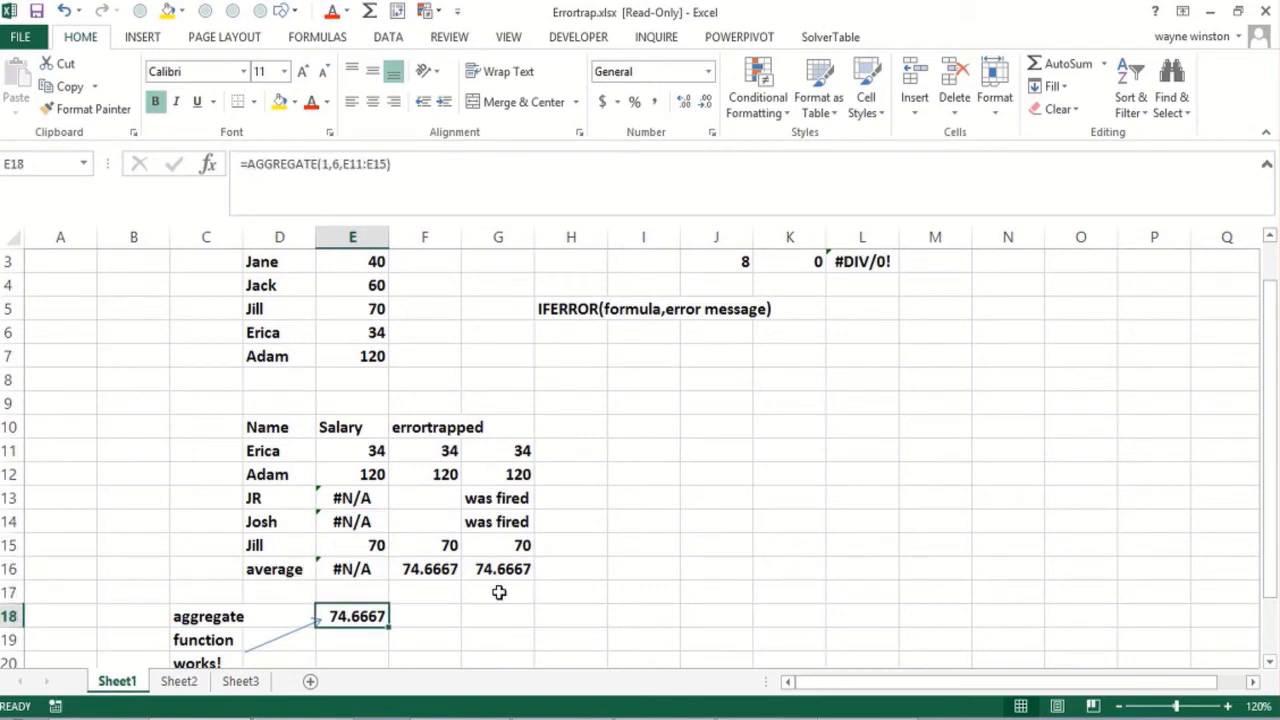
- Enter the note "AGGREGATE function excel 2010 or newer" in cell I10
key(Right)
key(Right)
key(Right)
key(Up)
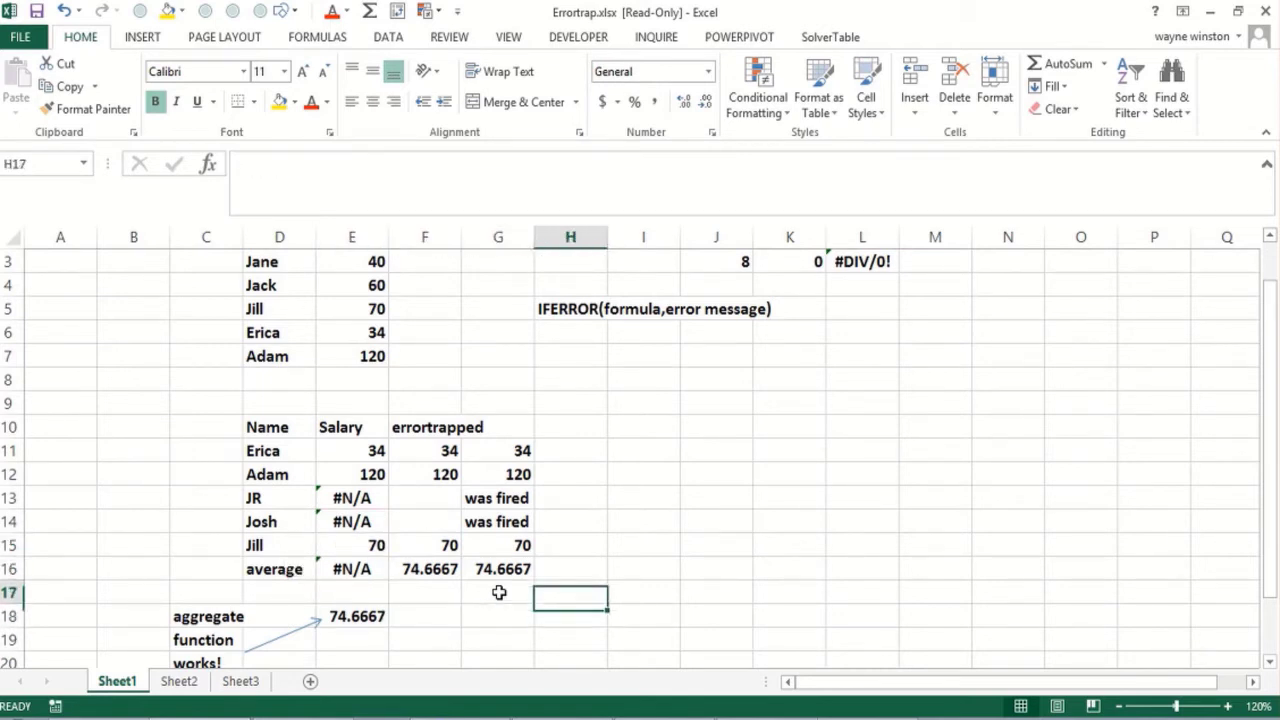
key(Up)
key(Up)
key(Up)
key(Up)
key(Up)
key(Up)
key(Up)
key(Right)
text(AGGREGAT)
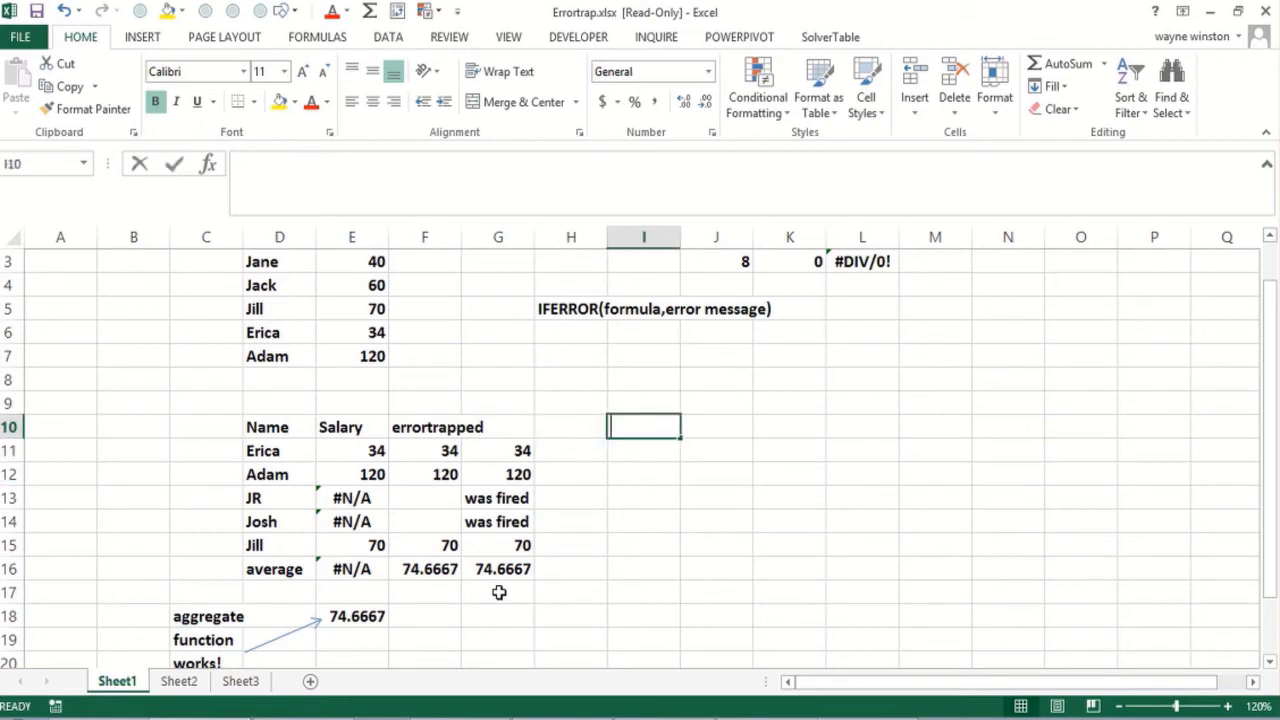
text(E )
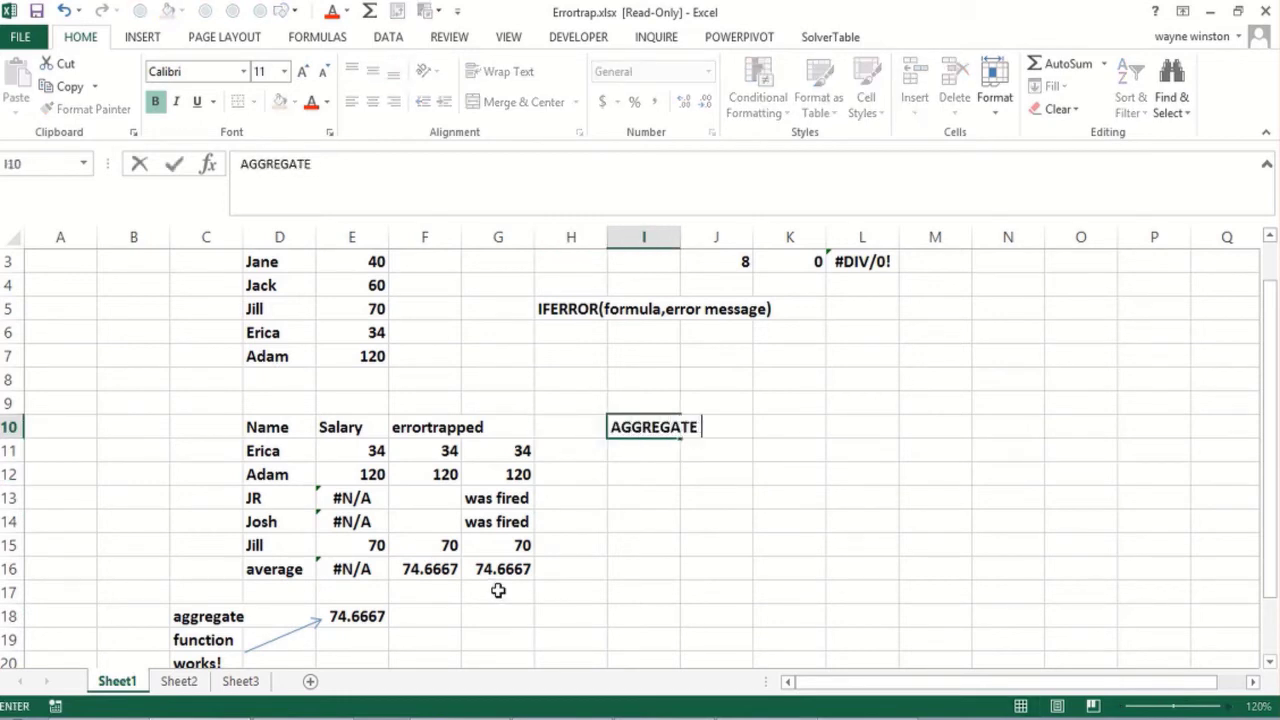
text(function excel 2010)
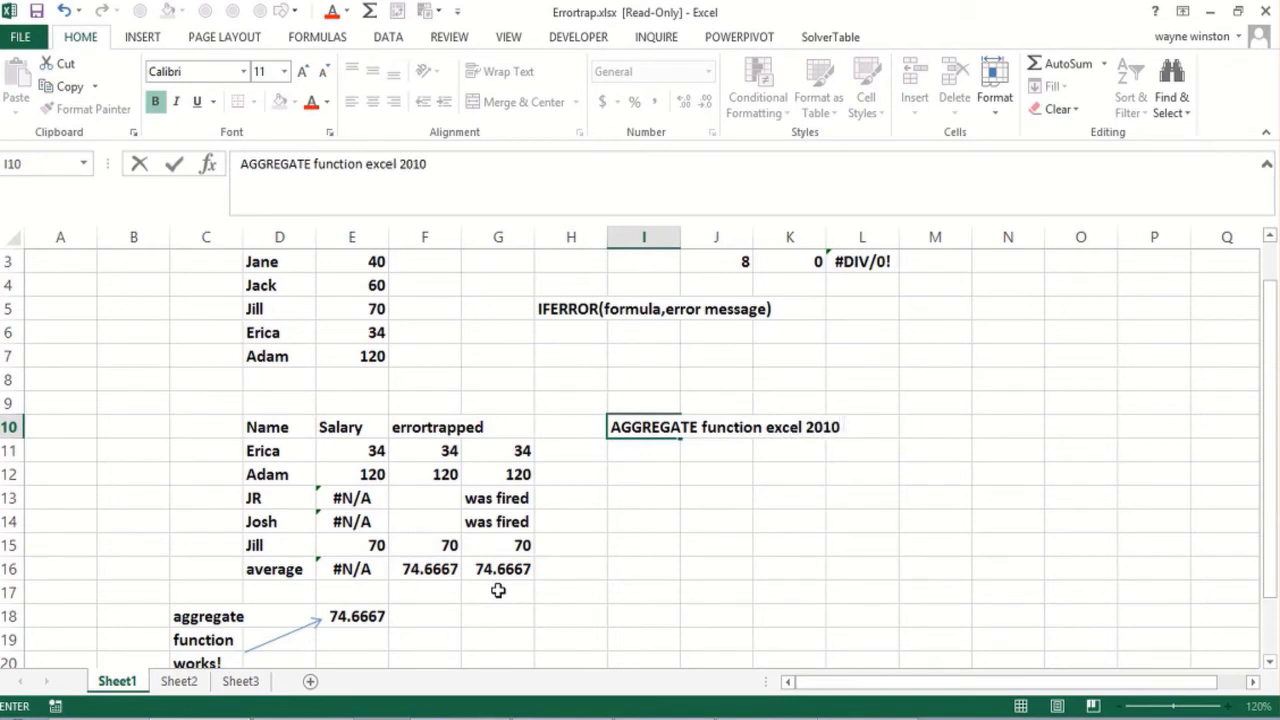
text( or newer)
key(Return)
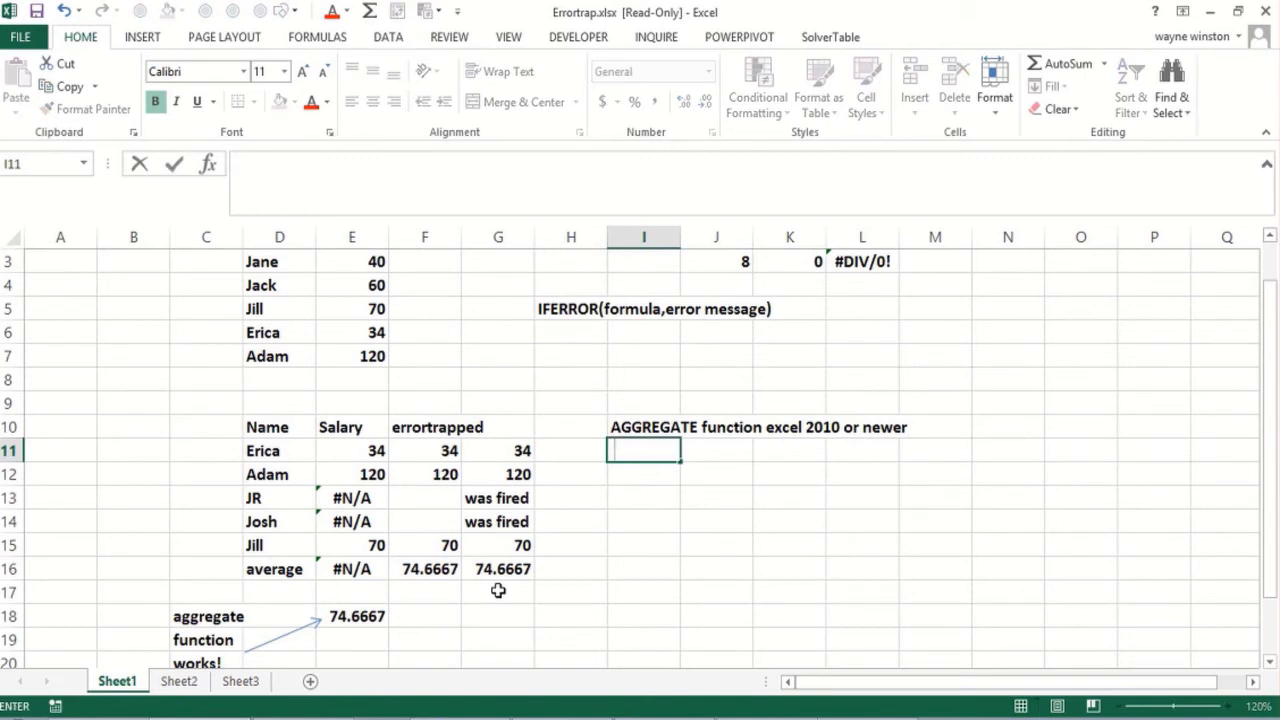
- Start an AGGREGATE formula in H18 with function number 1 for AVERAGE
key(Down)
key(Down)
key(Down)
key(Down)
key(Down)
key(Down)
key(Down)
key(Down)
key(Down)
key(Down)
key(Down)
key(Up)
key(Up)
key(Up)
key(Up)
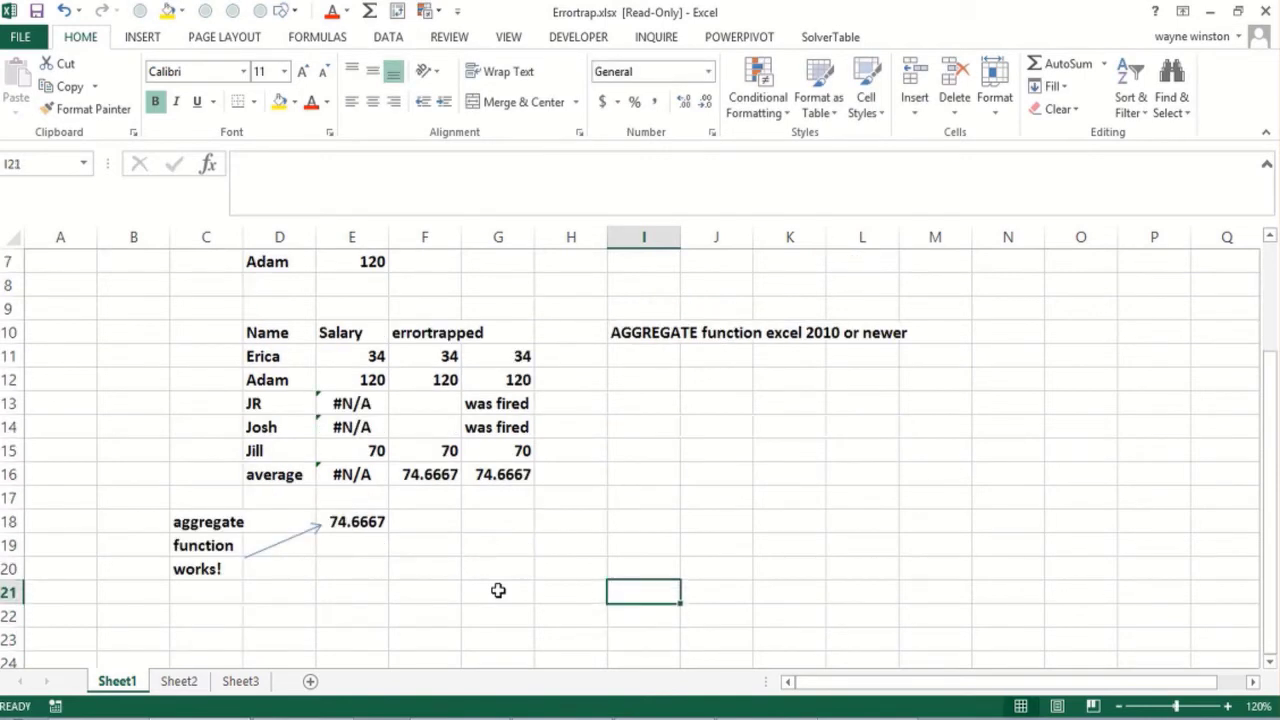
key(Left)
text(=a)
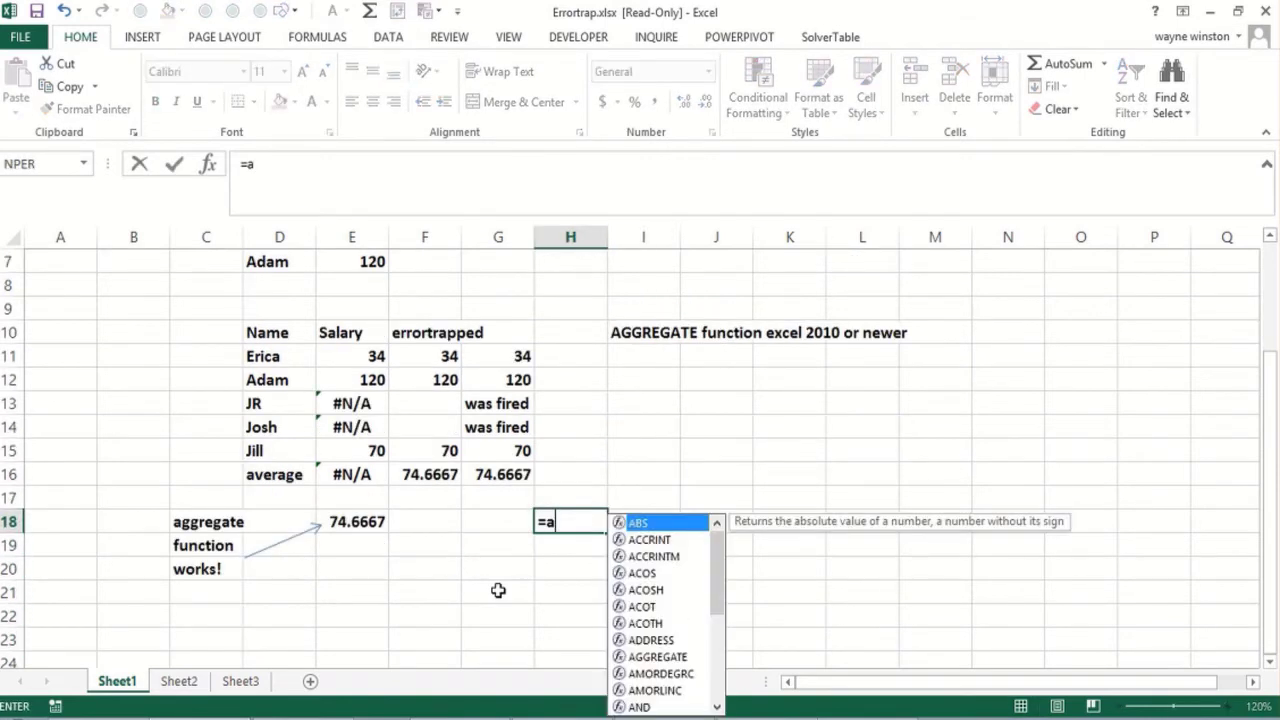
text(ggreg)
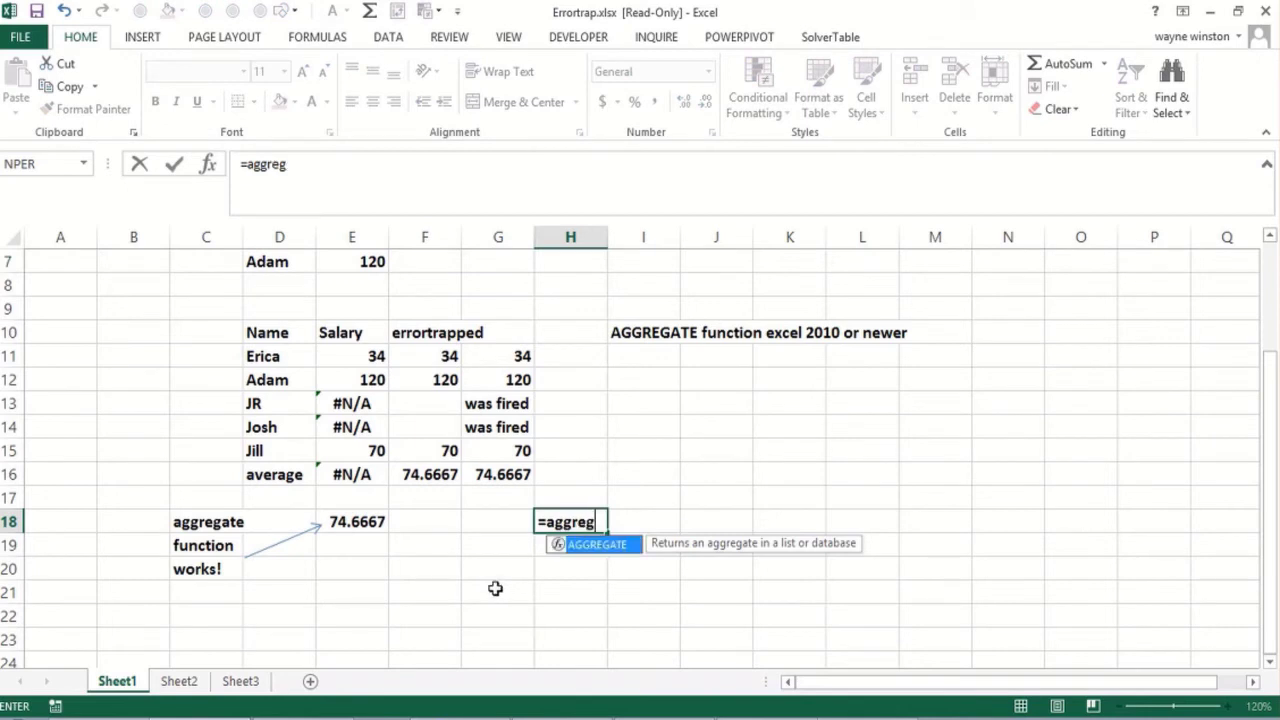
text(ate()
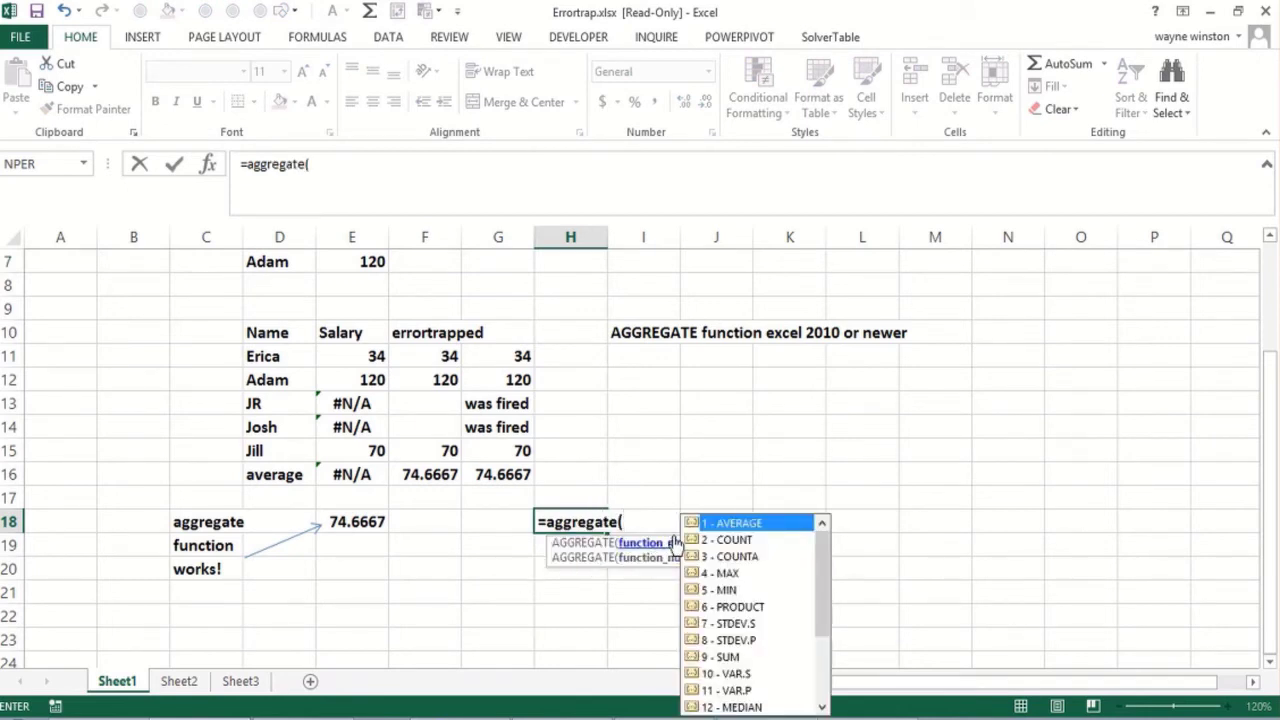
text(1,)
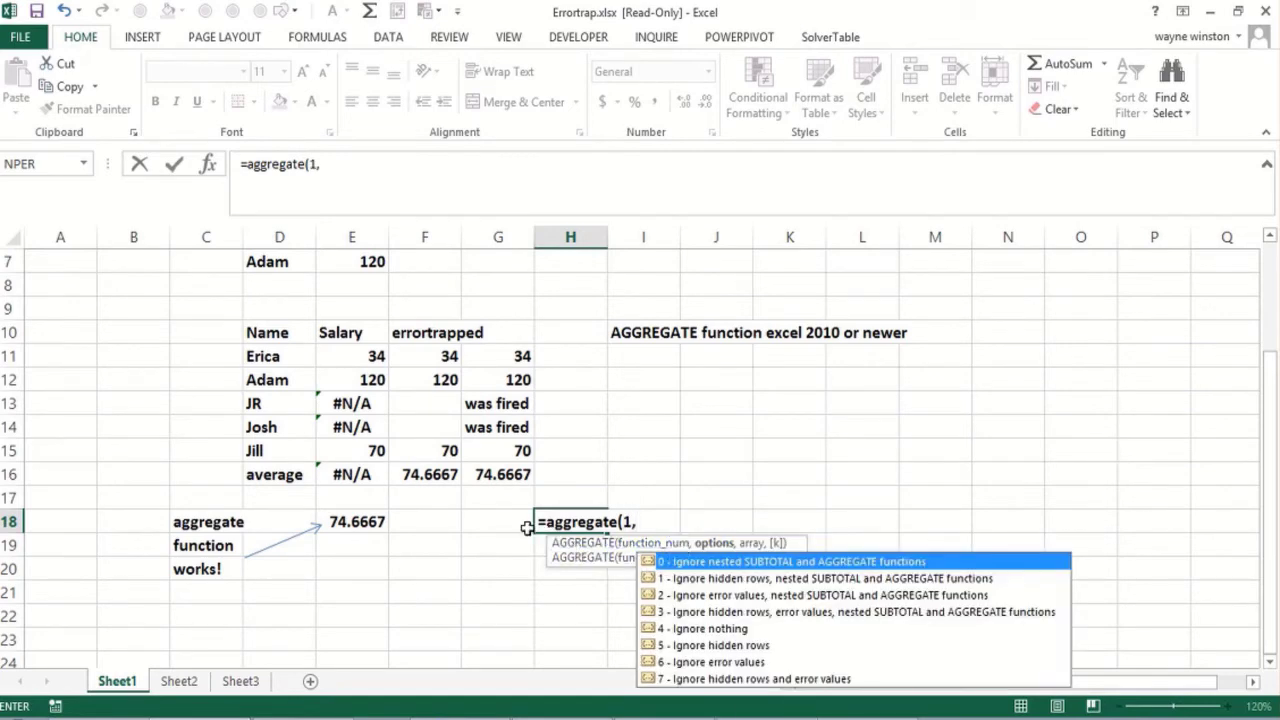
- Complete the H18 AGGREGATE formula with option 6, Ignore error values, and the range E11:E15
double_click(726, 662)
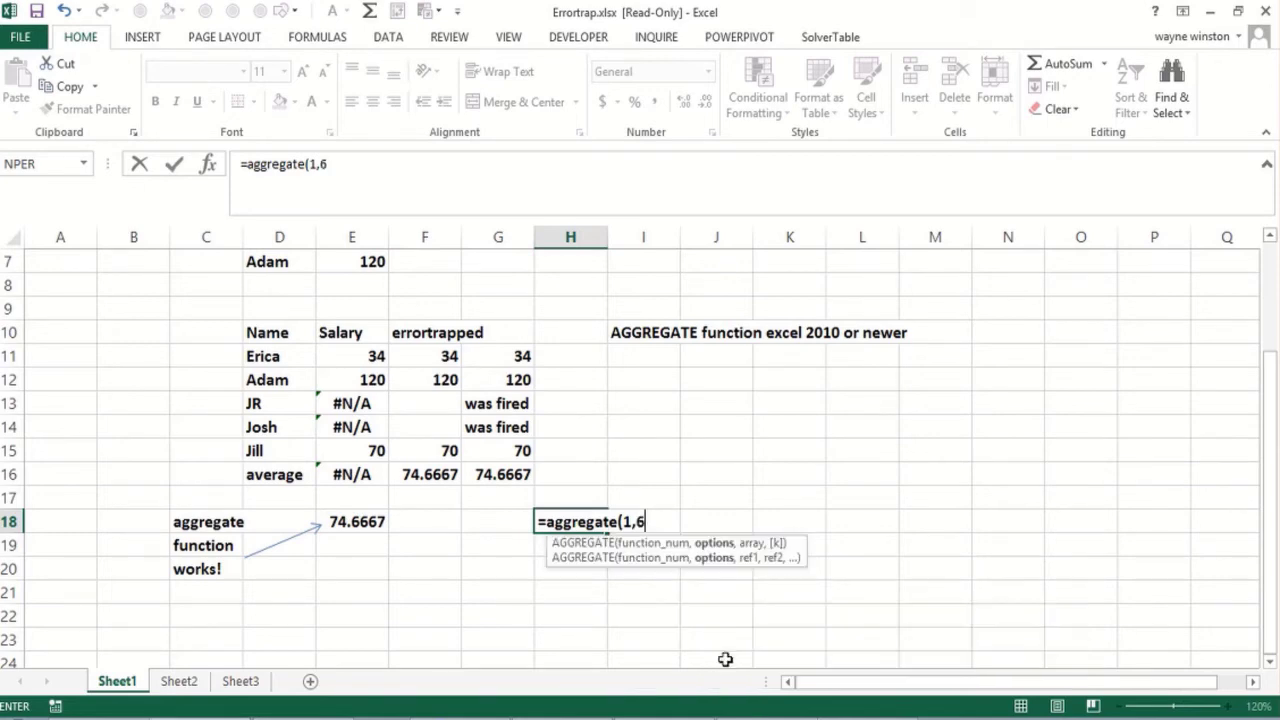
text(,)
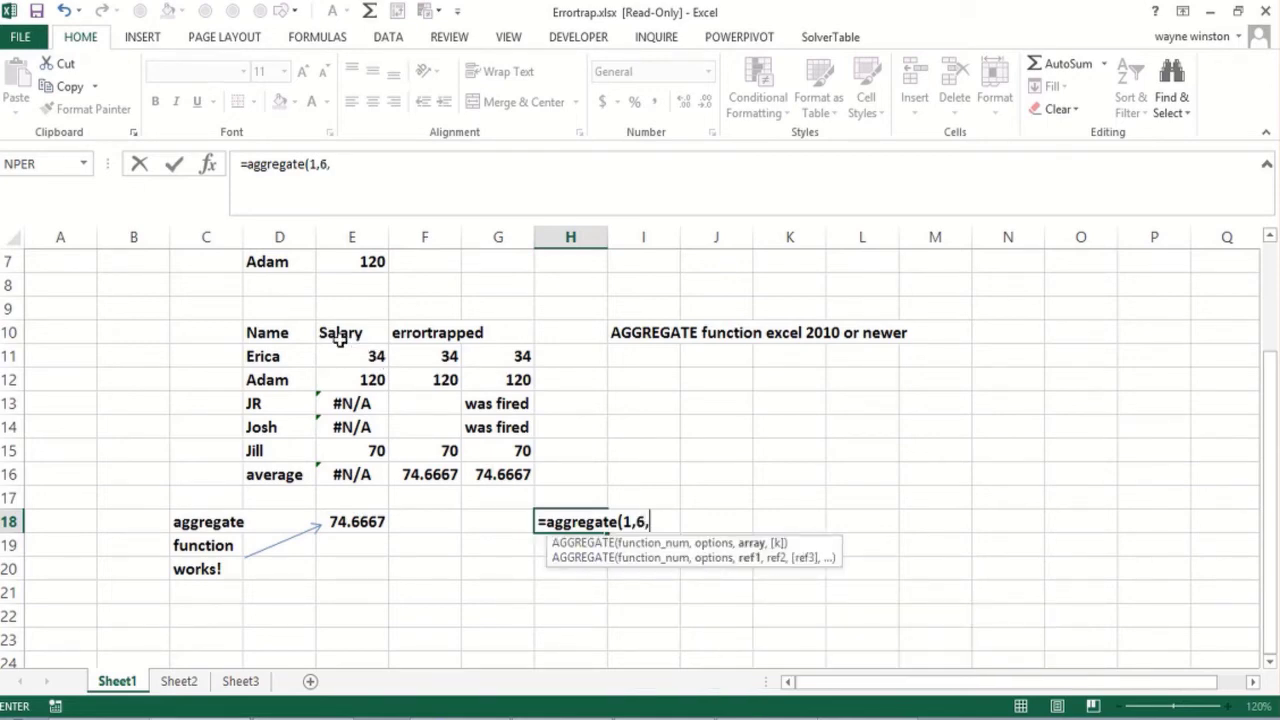
drag(336, 338, 335, 450)
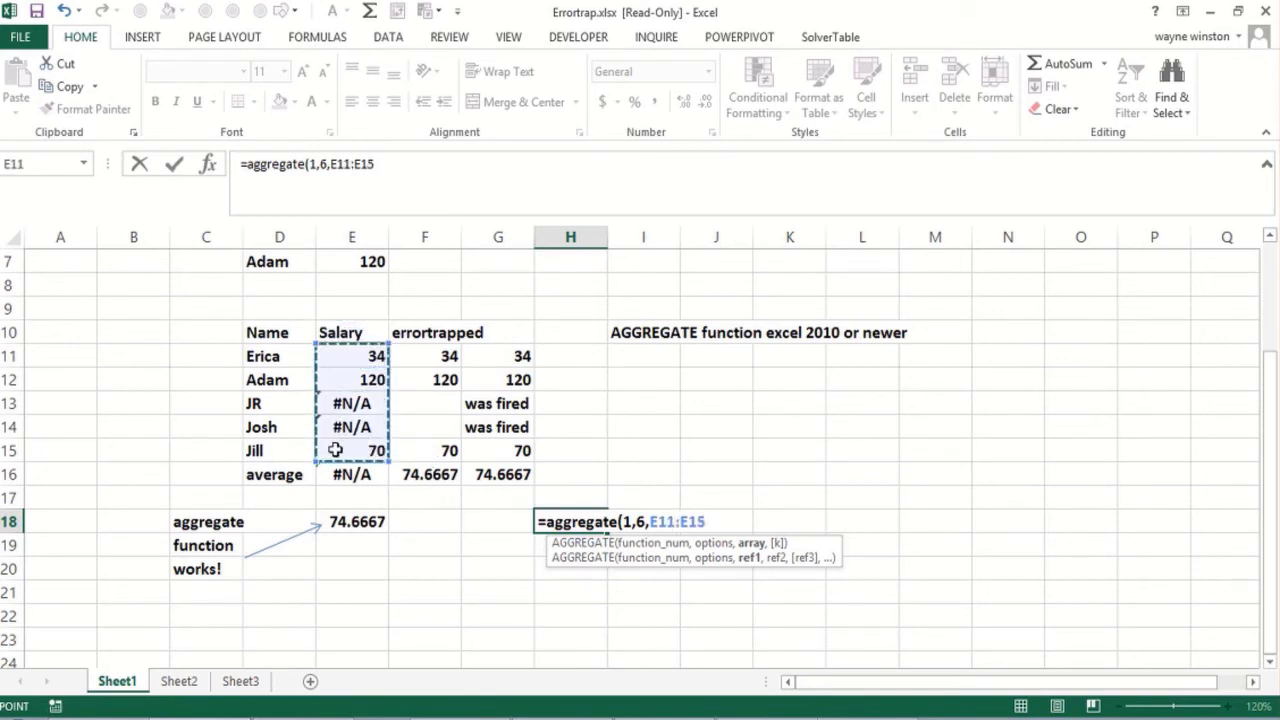
text())
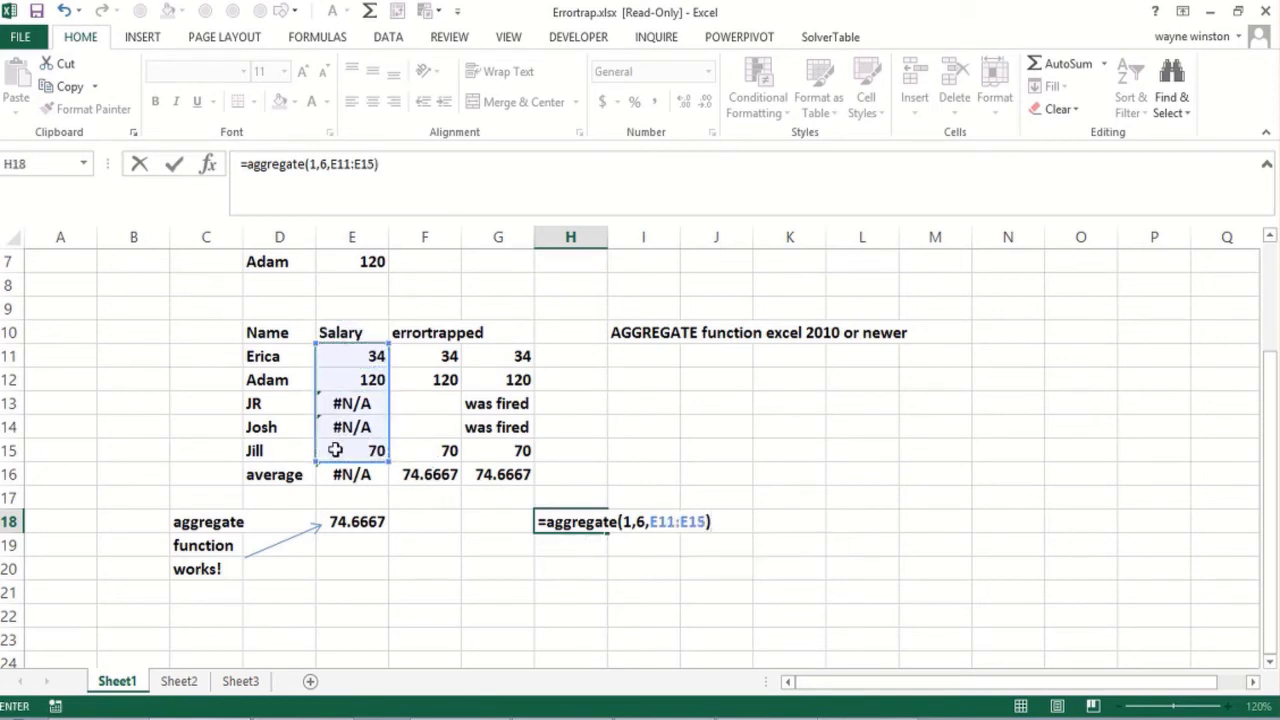
key(Return)
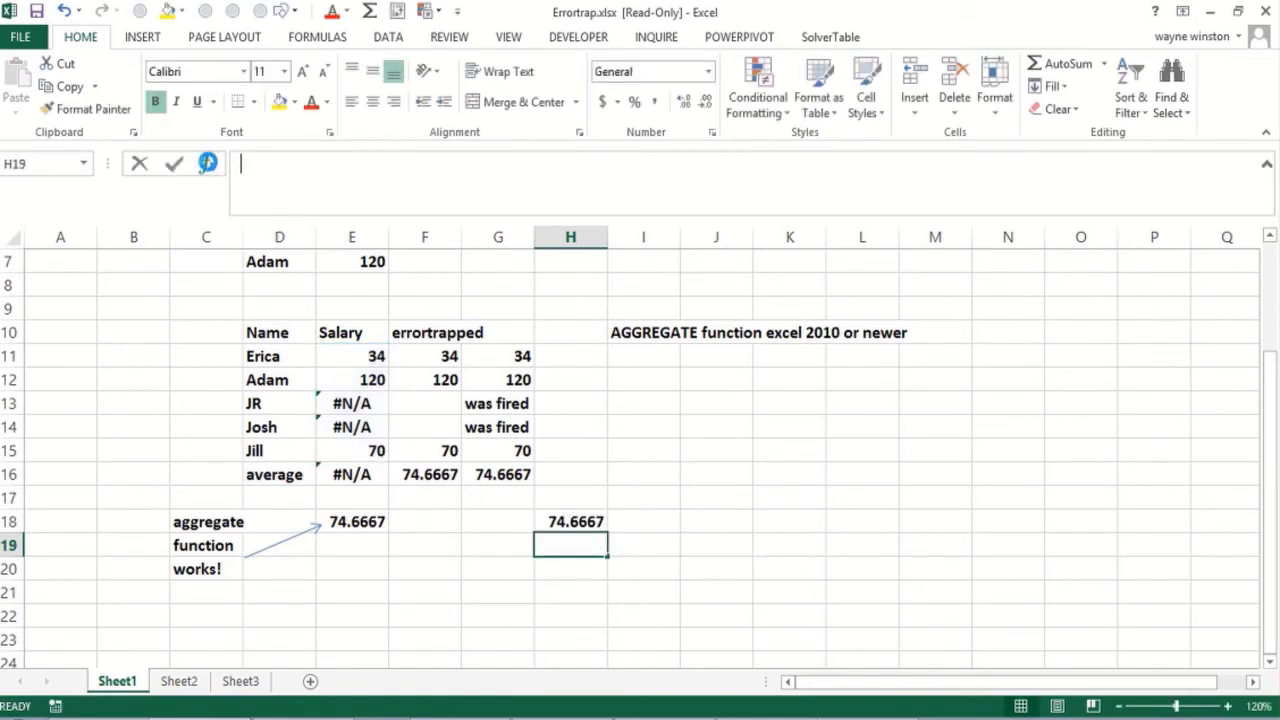
- Examine the arguments of the AGGREGATE formula in H18 using its function_num, options, ref1 argument list
click(209, 165)
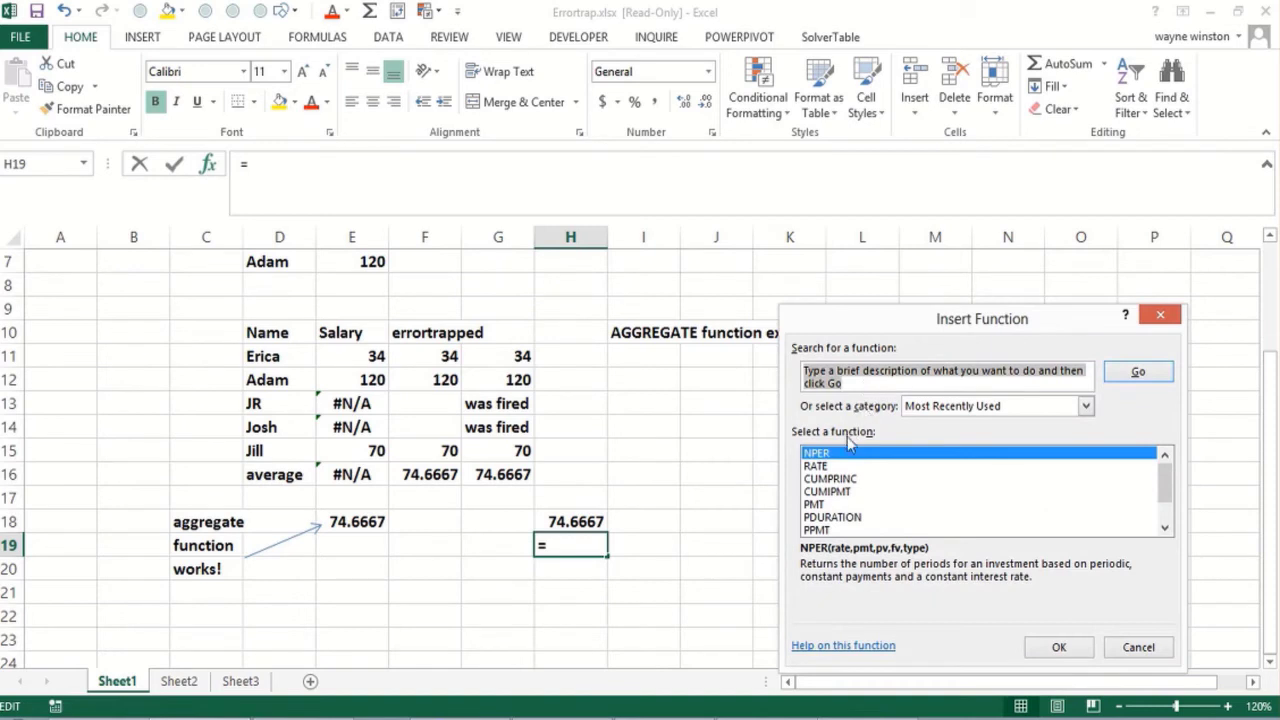
key(Escape)
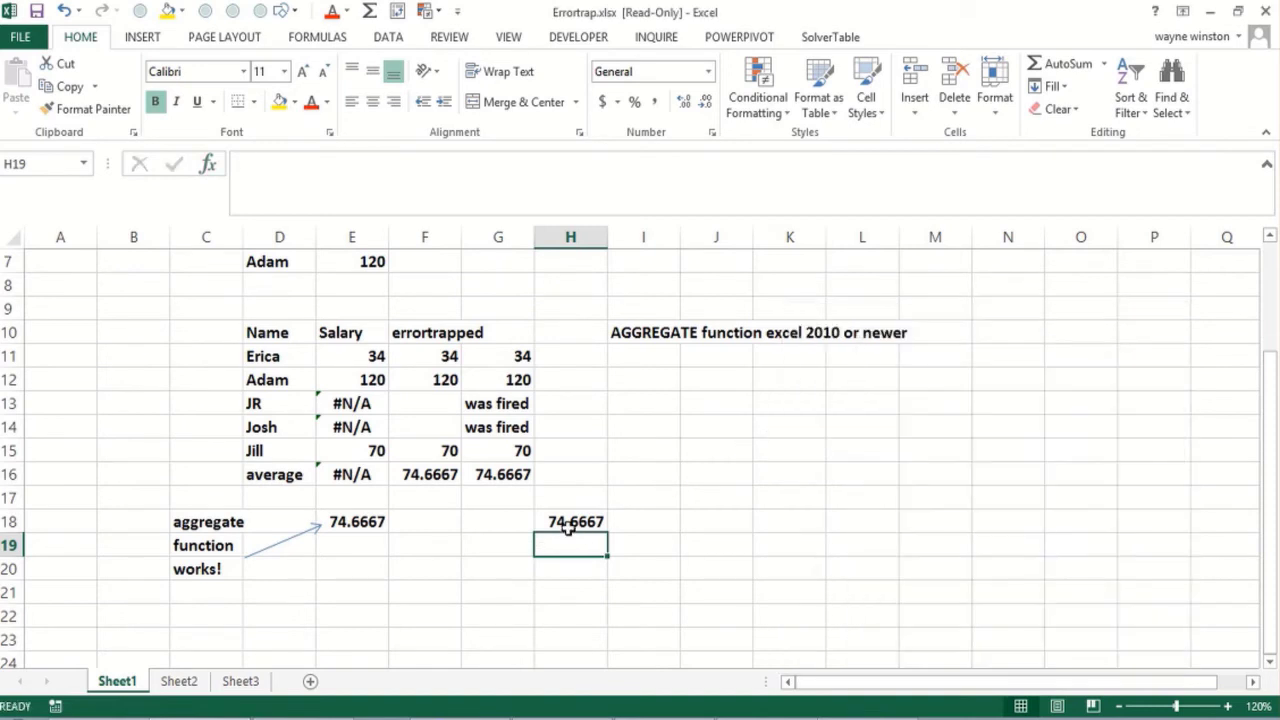
click(567, 521)
click(209, 165)
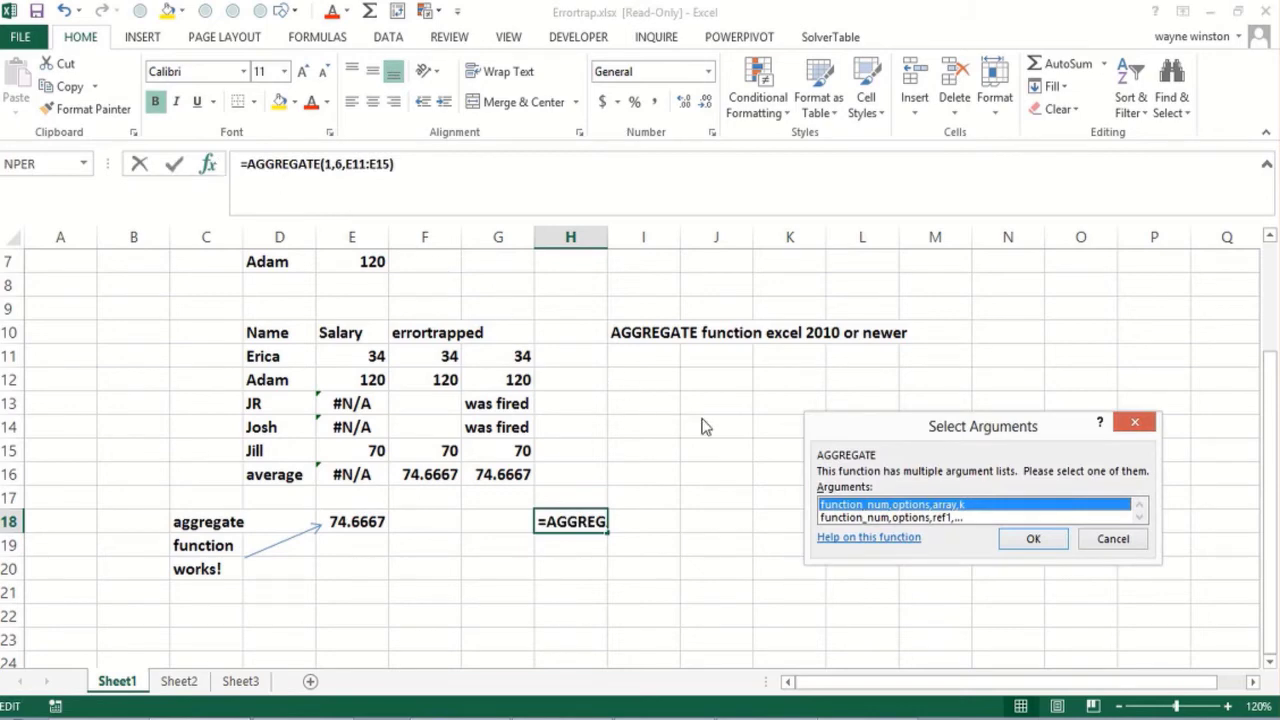
click(848, 520)
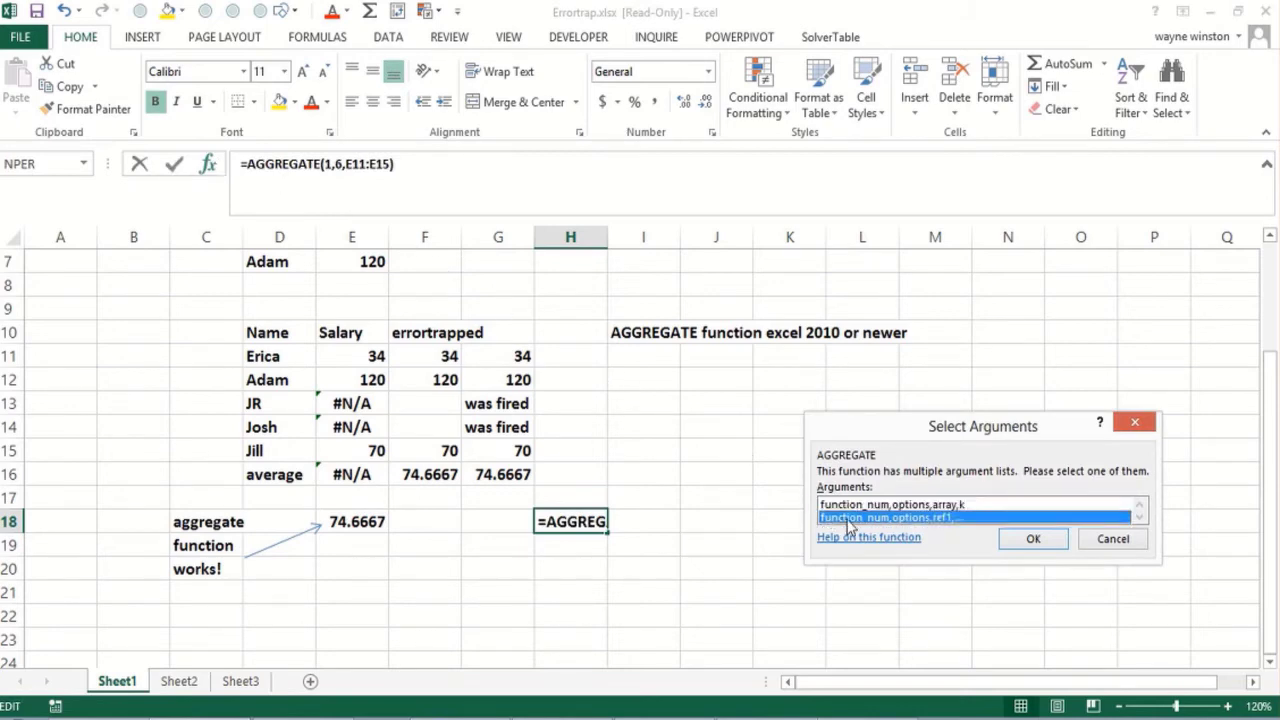
double_click(847, 521)
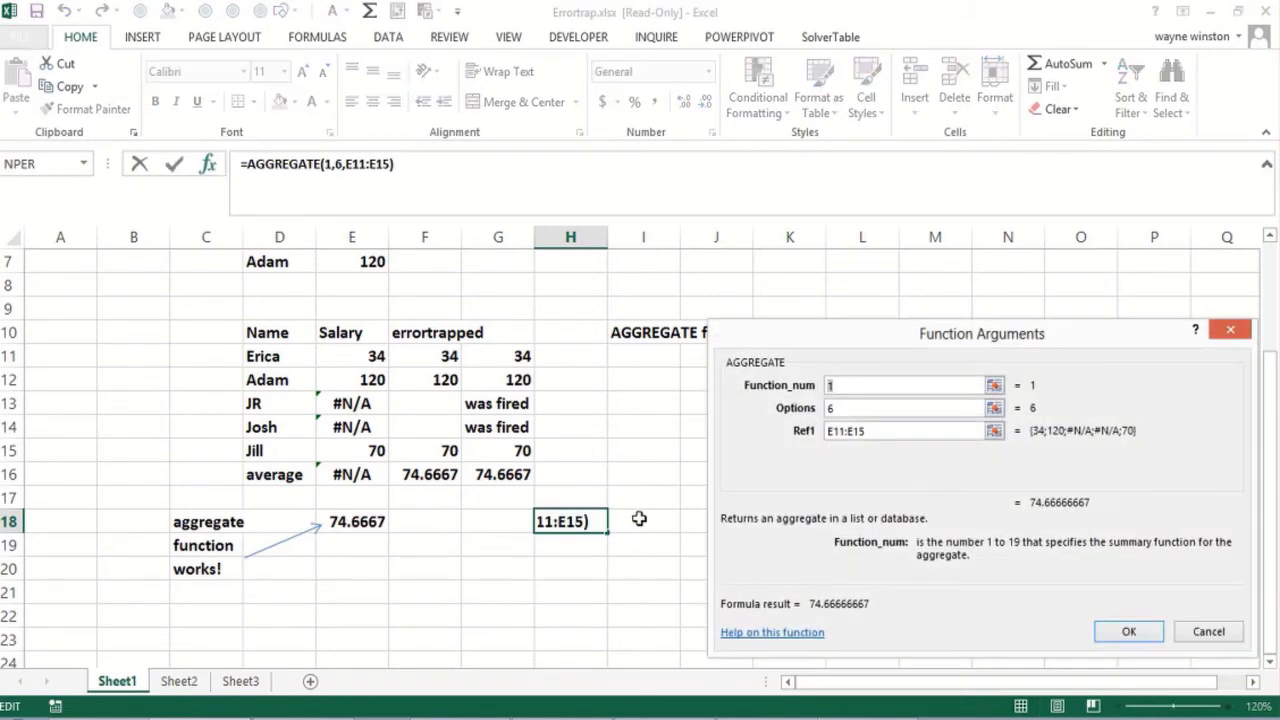
click(851, 407)
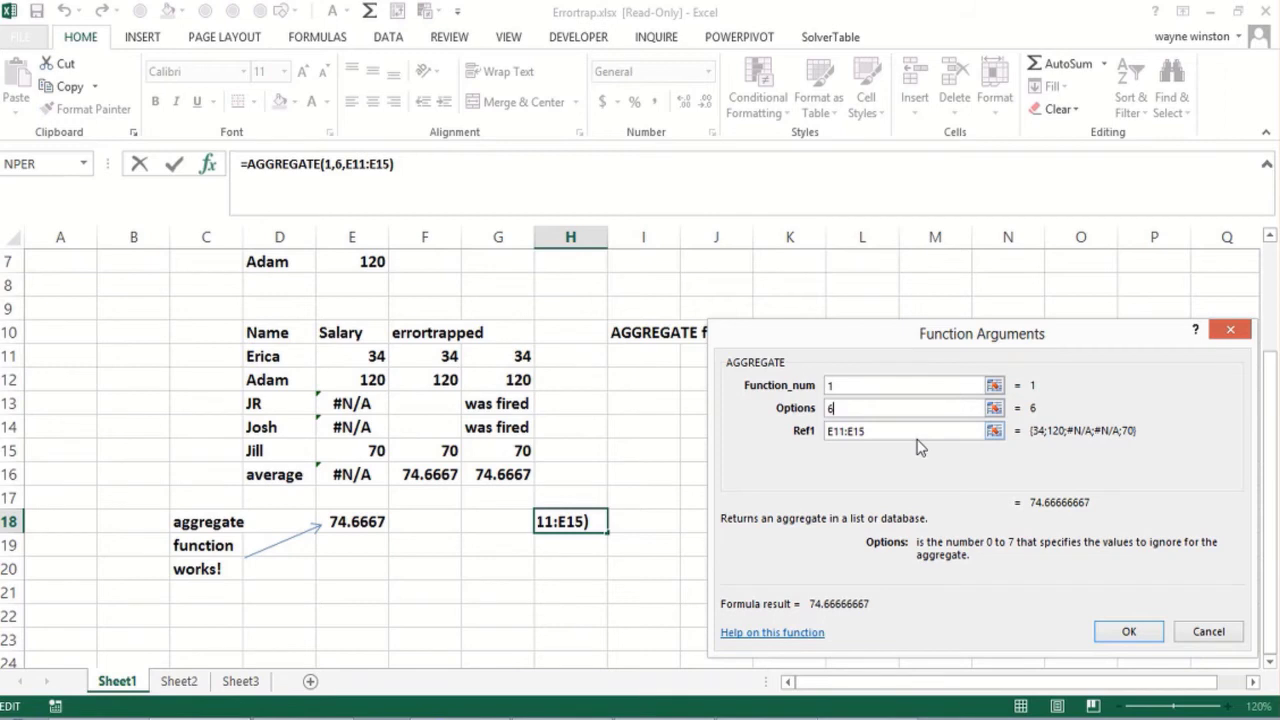
key(Return)
- Review the function number and option choices of AGGREGATE in a trial formula in J17, and discard the formula
click(719, 502)
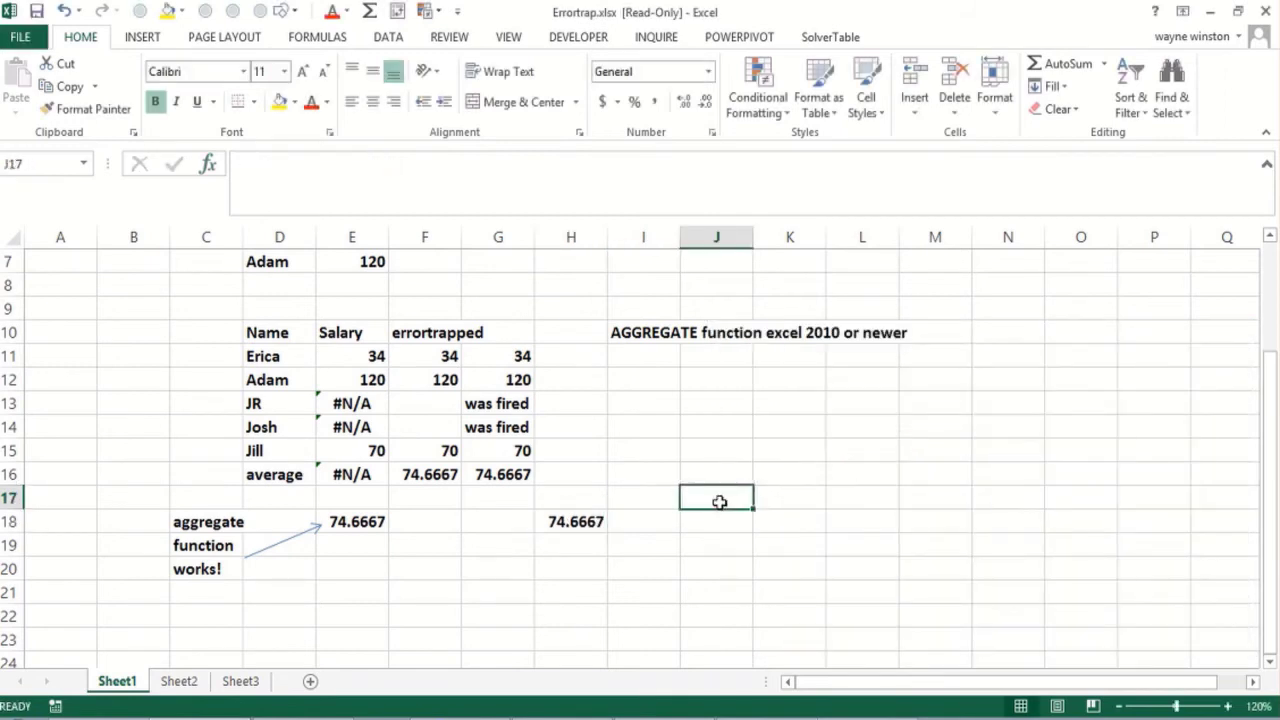
text(a)
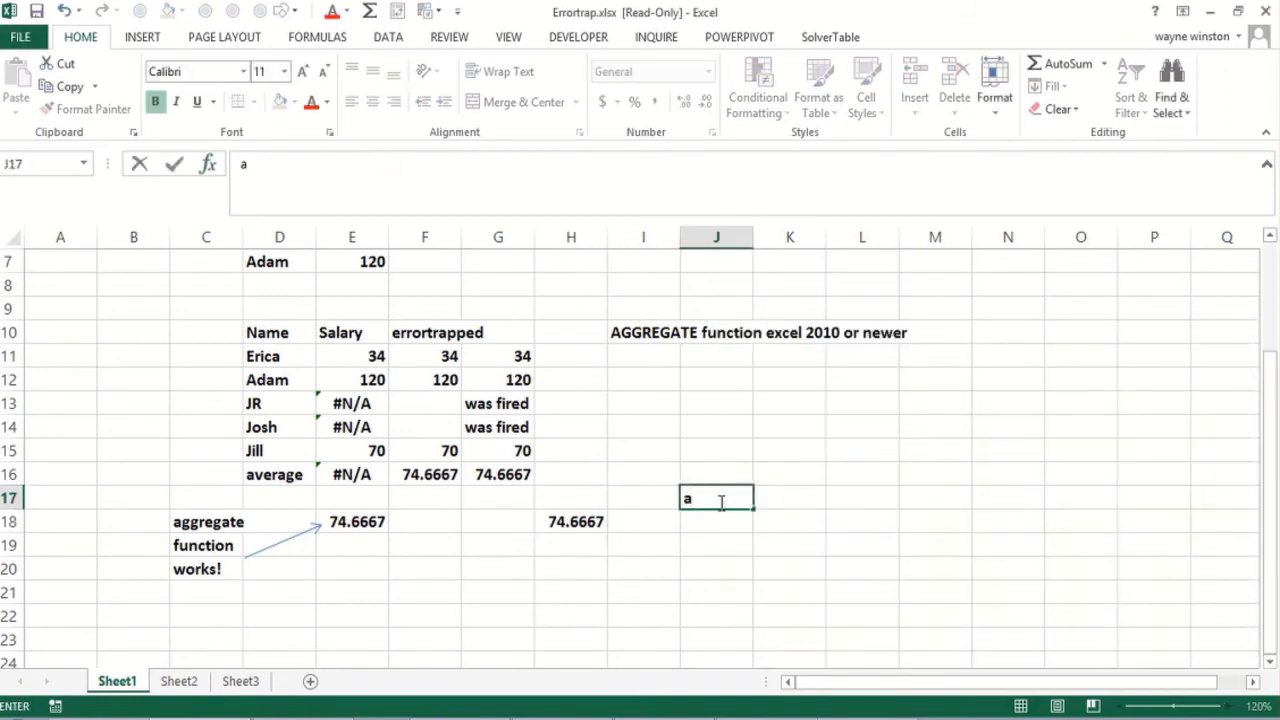
key(BackSpace)
text(=aggre)
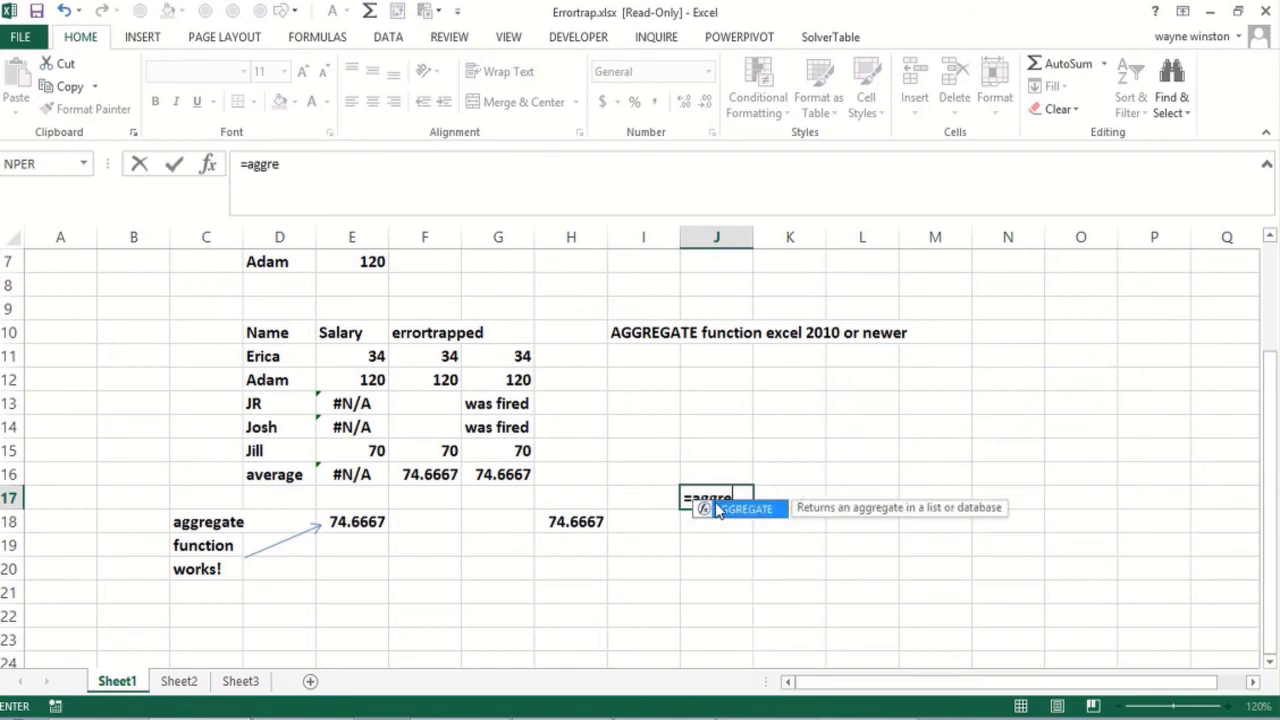
text(gate()
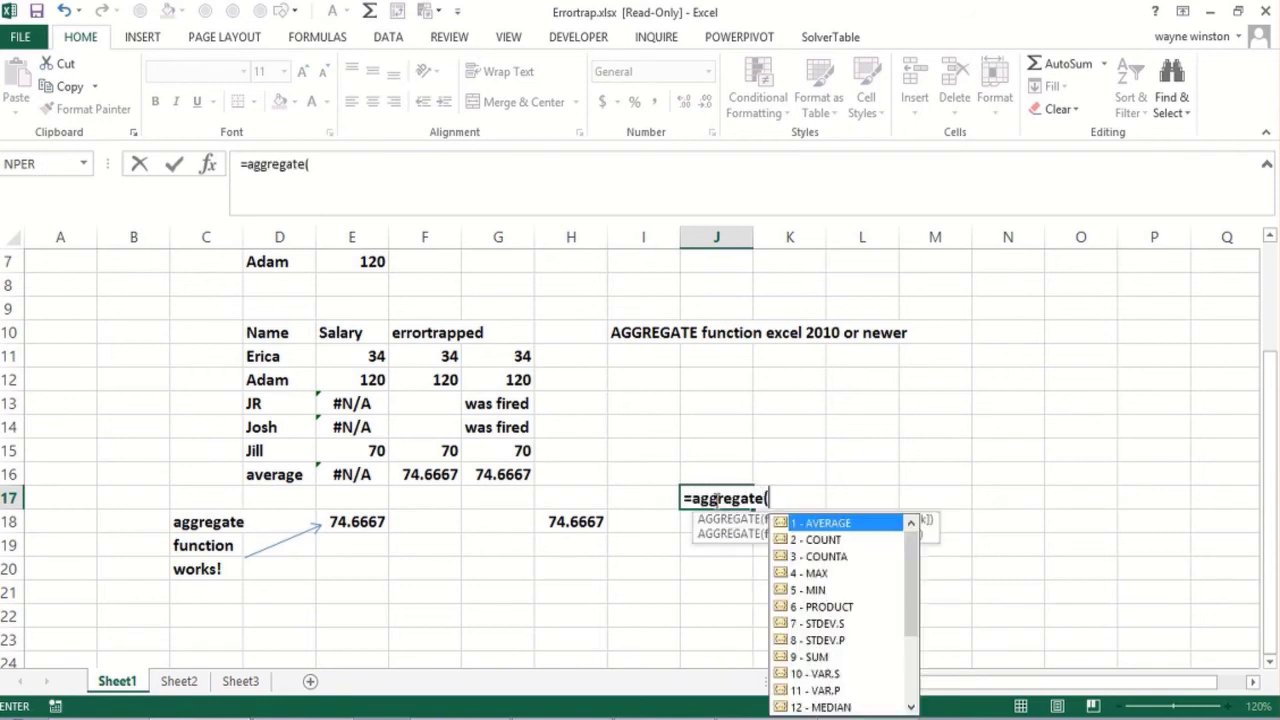
text(1,)
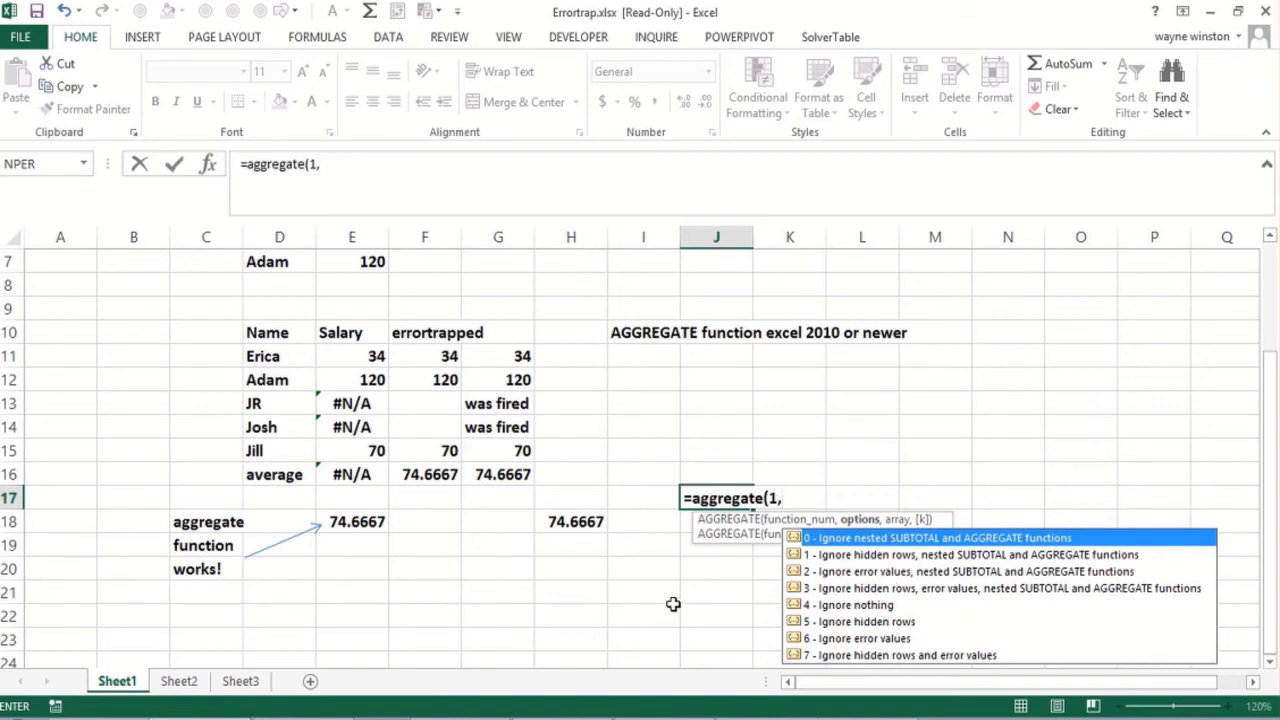
key(Escape)
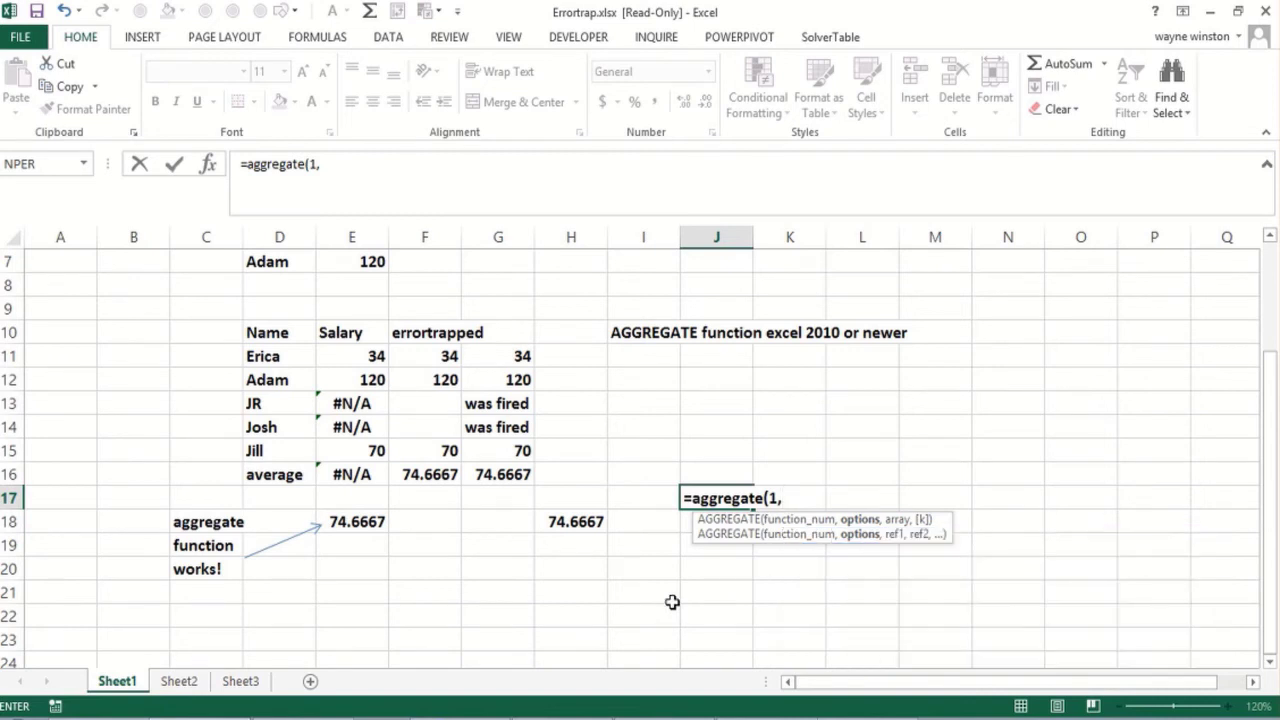
key(Escape)
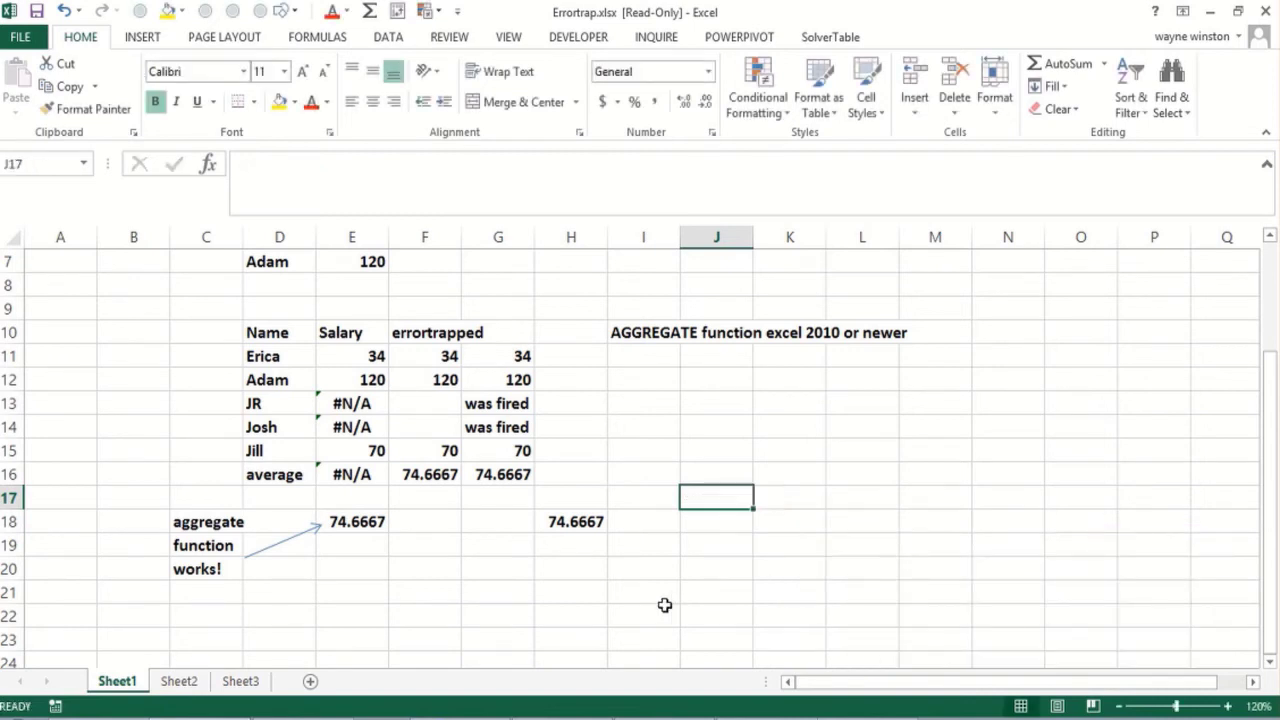
click(648, 473)
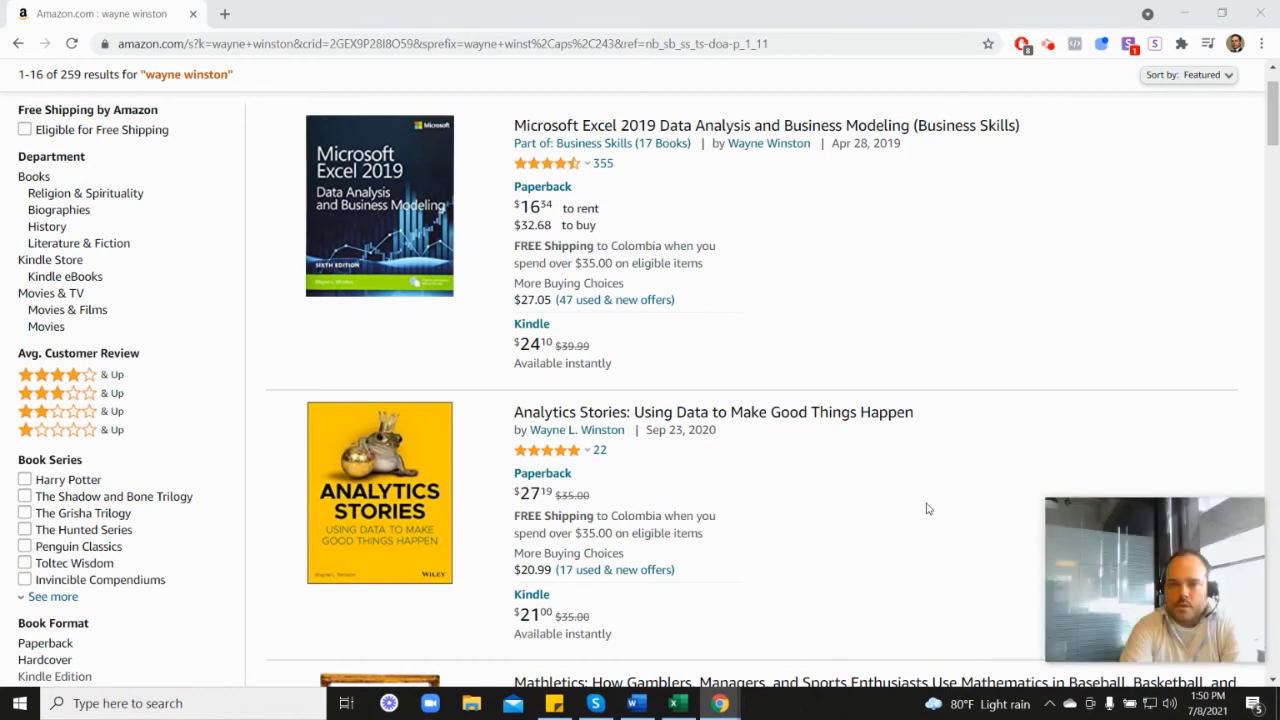
- Browse the author's books in the Amazon search results down to Marketing Analytics and back up to Analytics Stories
mouse_move(549, 172)
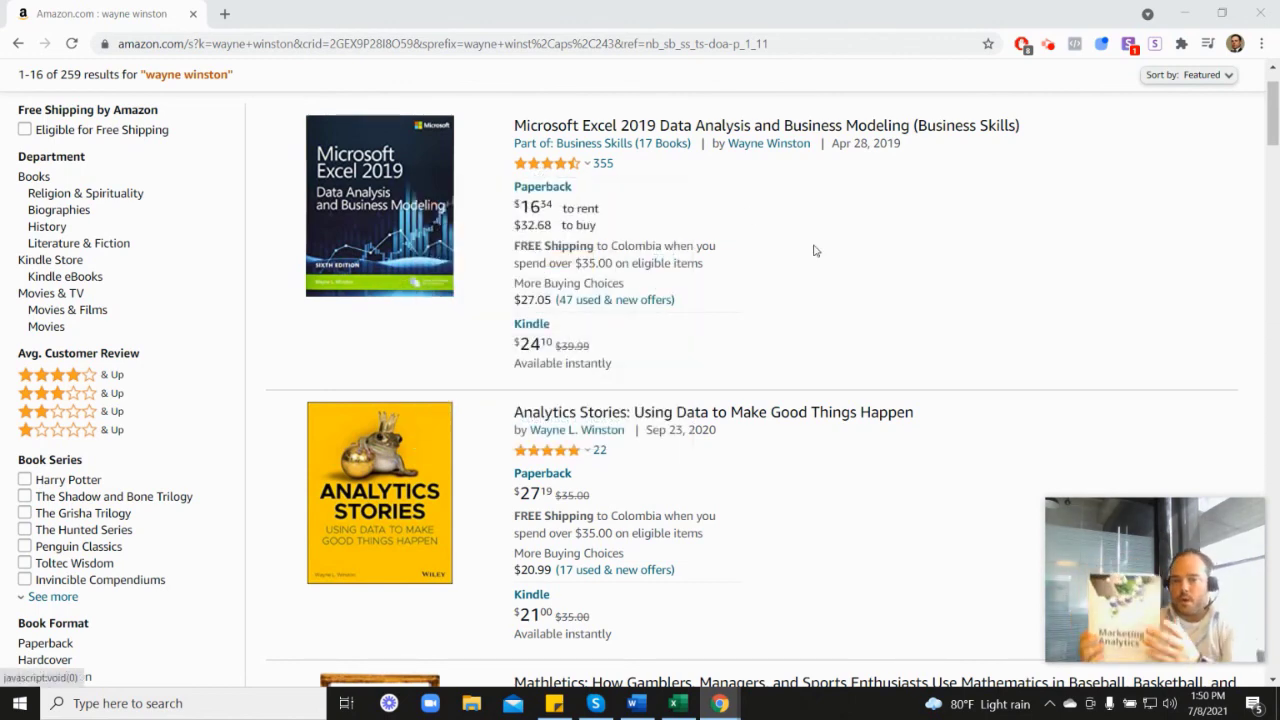
scroll(1180, 406, down, 6)
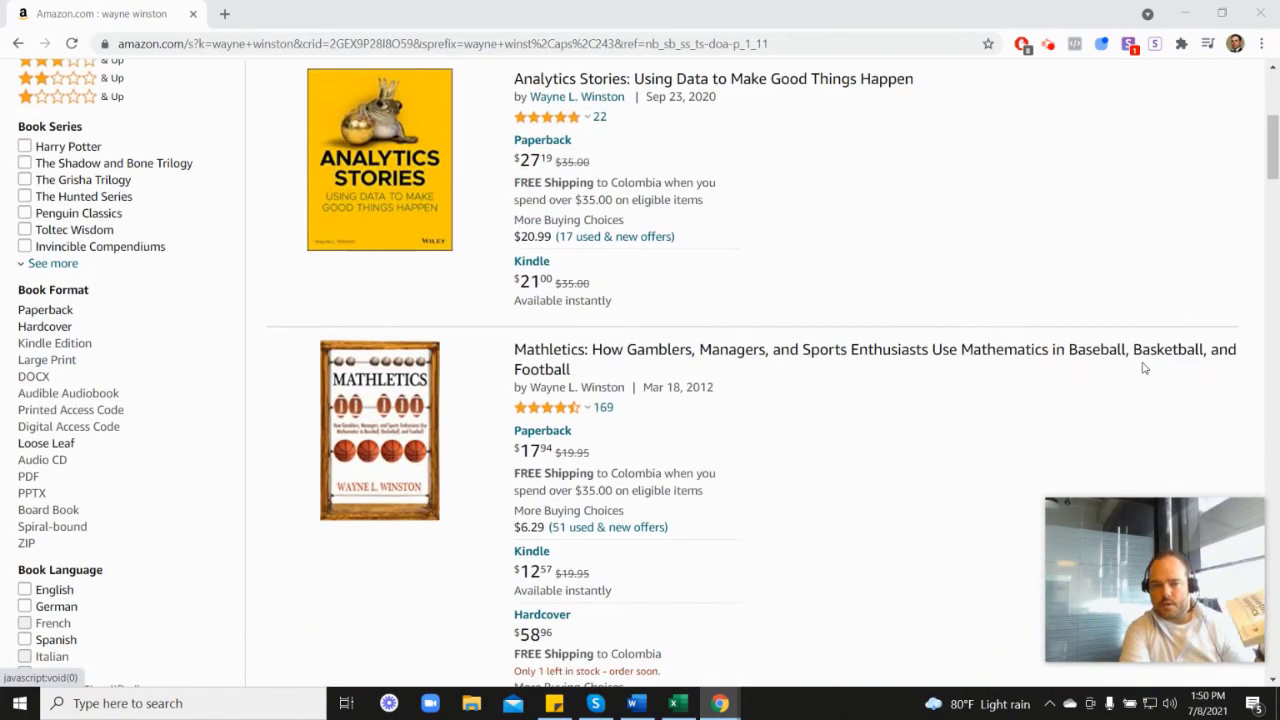
scroll(576, 485, down, 1)
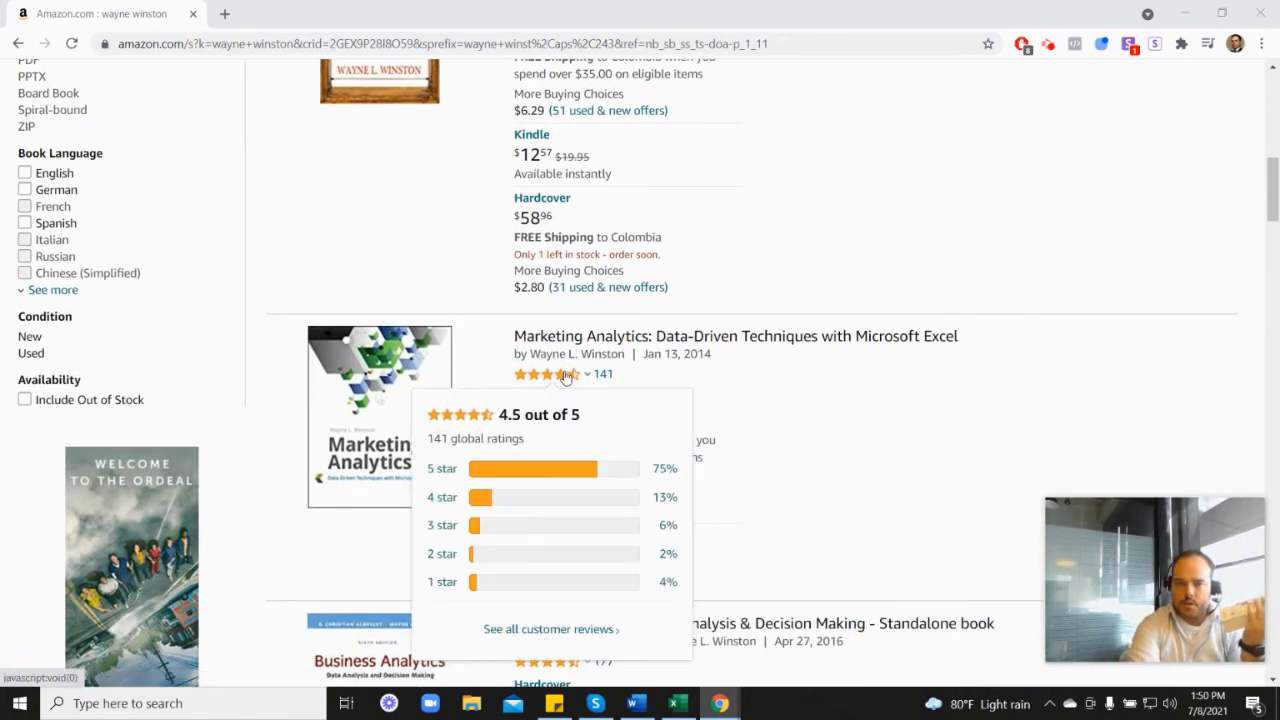
scroll(744, 380, up, 3)
scroll(744, 380, up, 3)
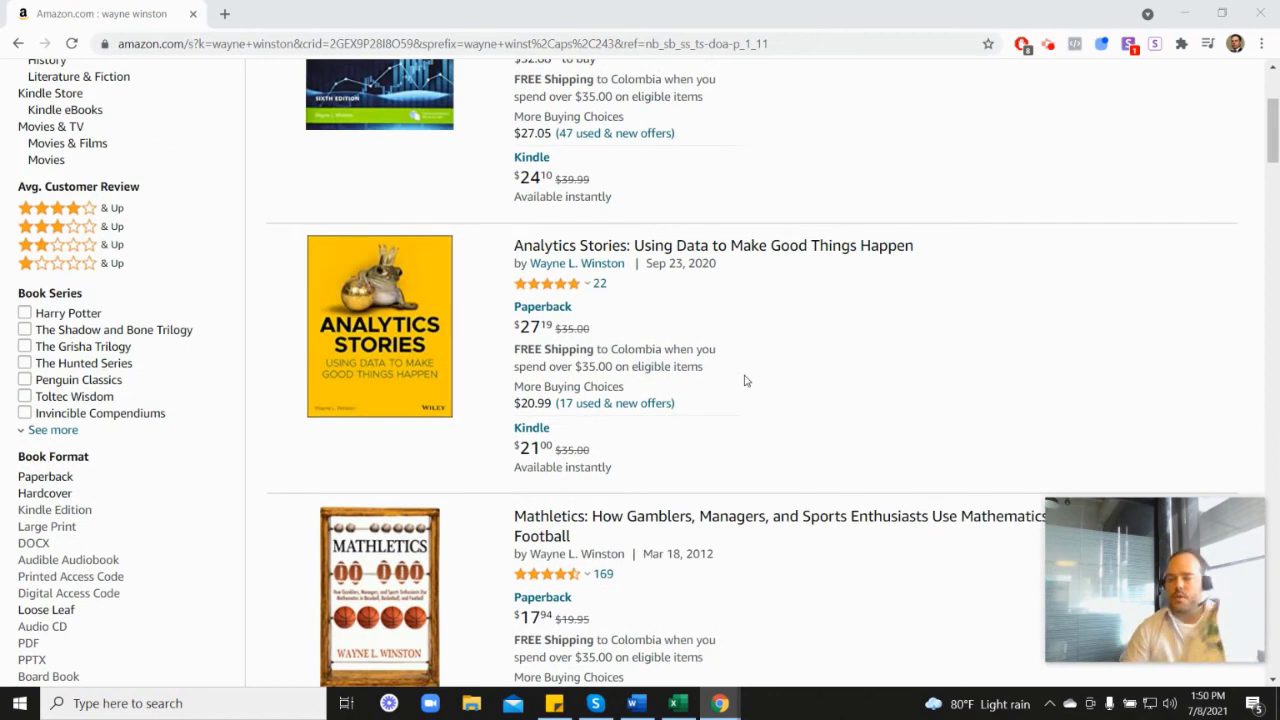